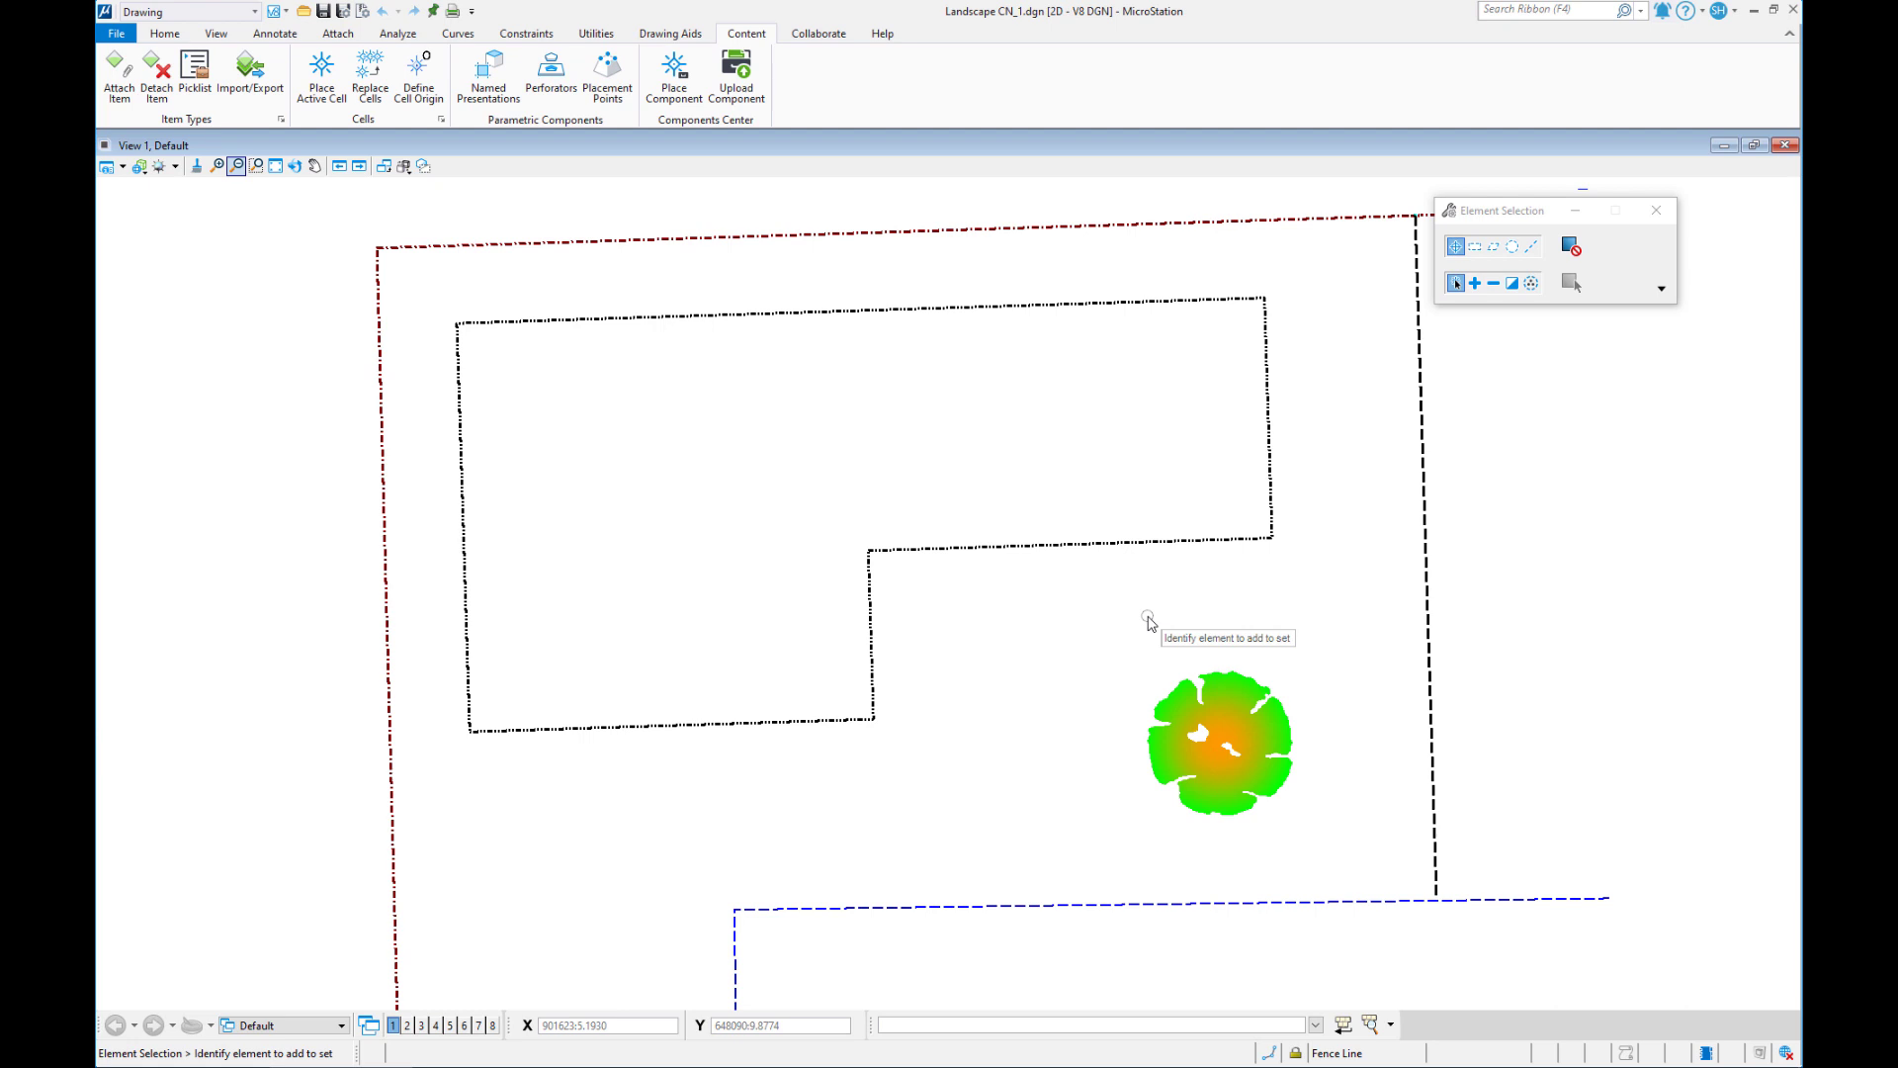
- Review the Fencing item values attached to the dashed vertical fence line east of the tree, leaving them unedited
right_click(1424, 488)
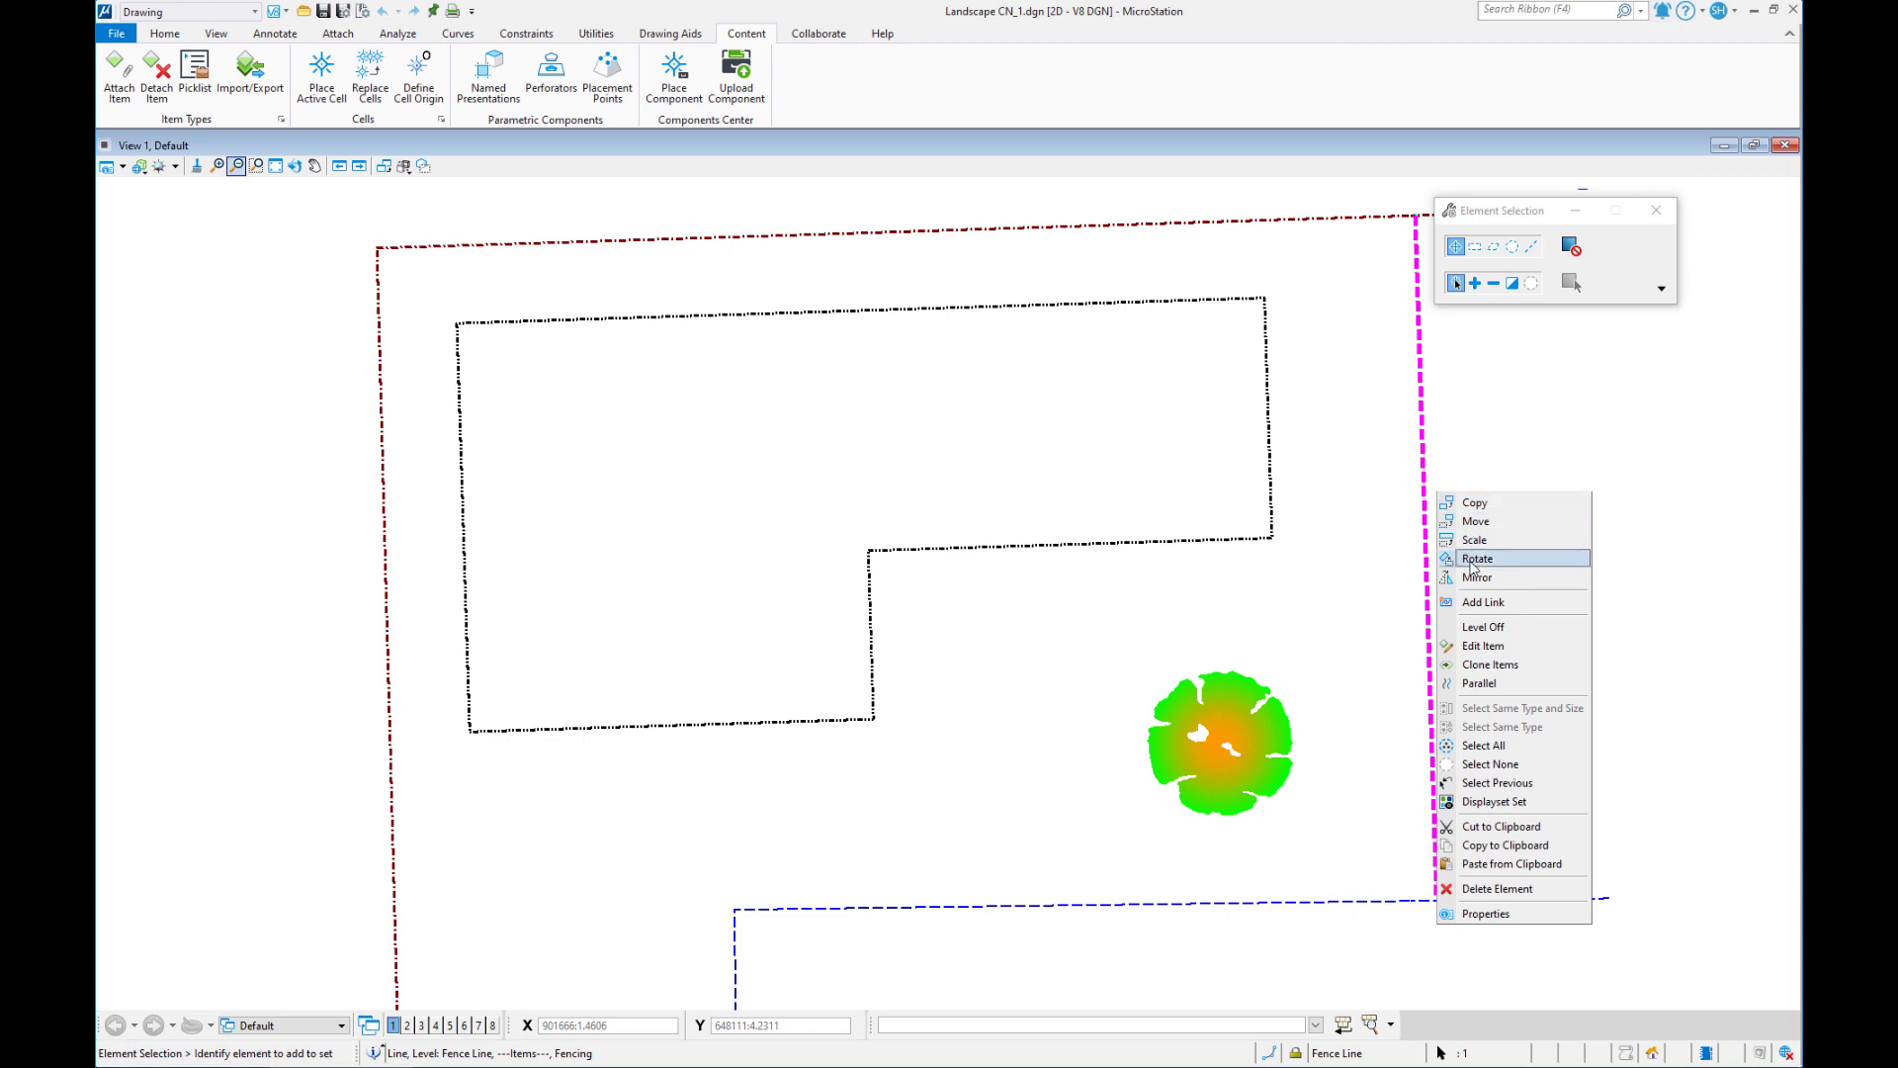
left_click(1498, 649)
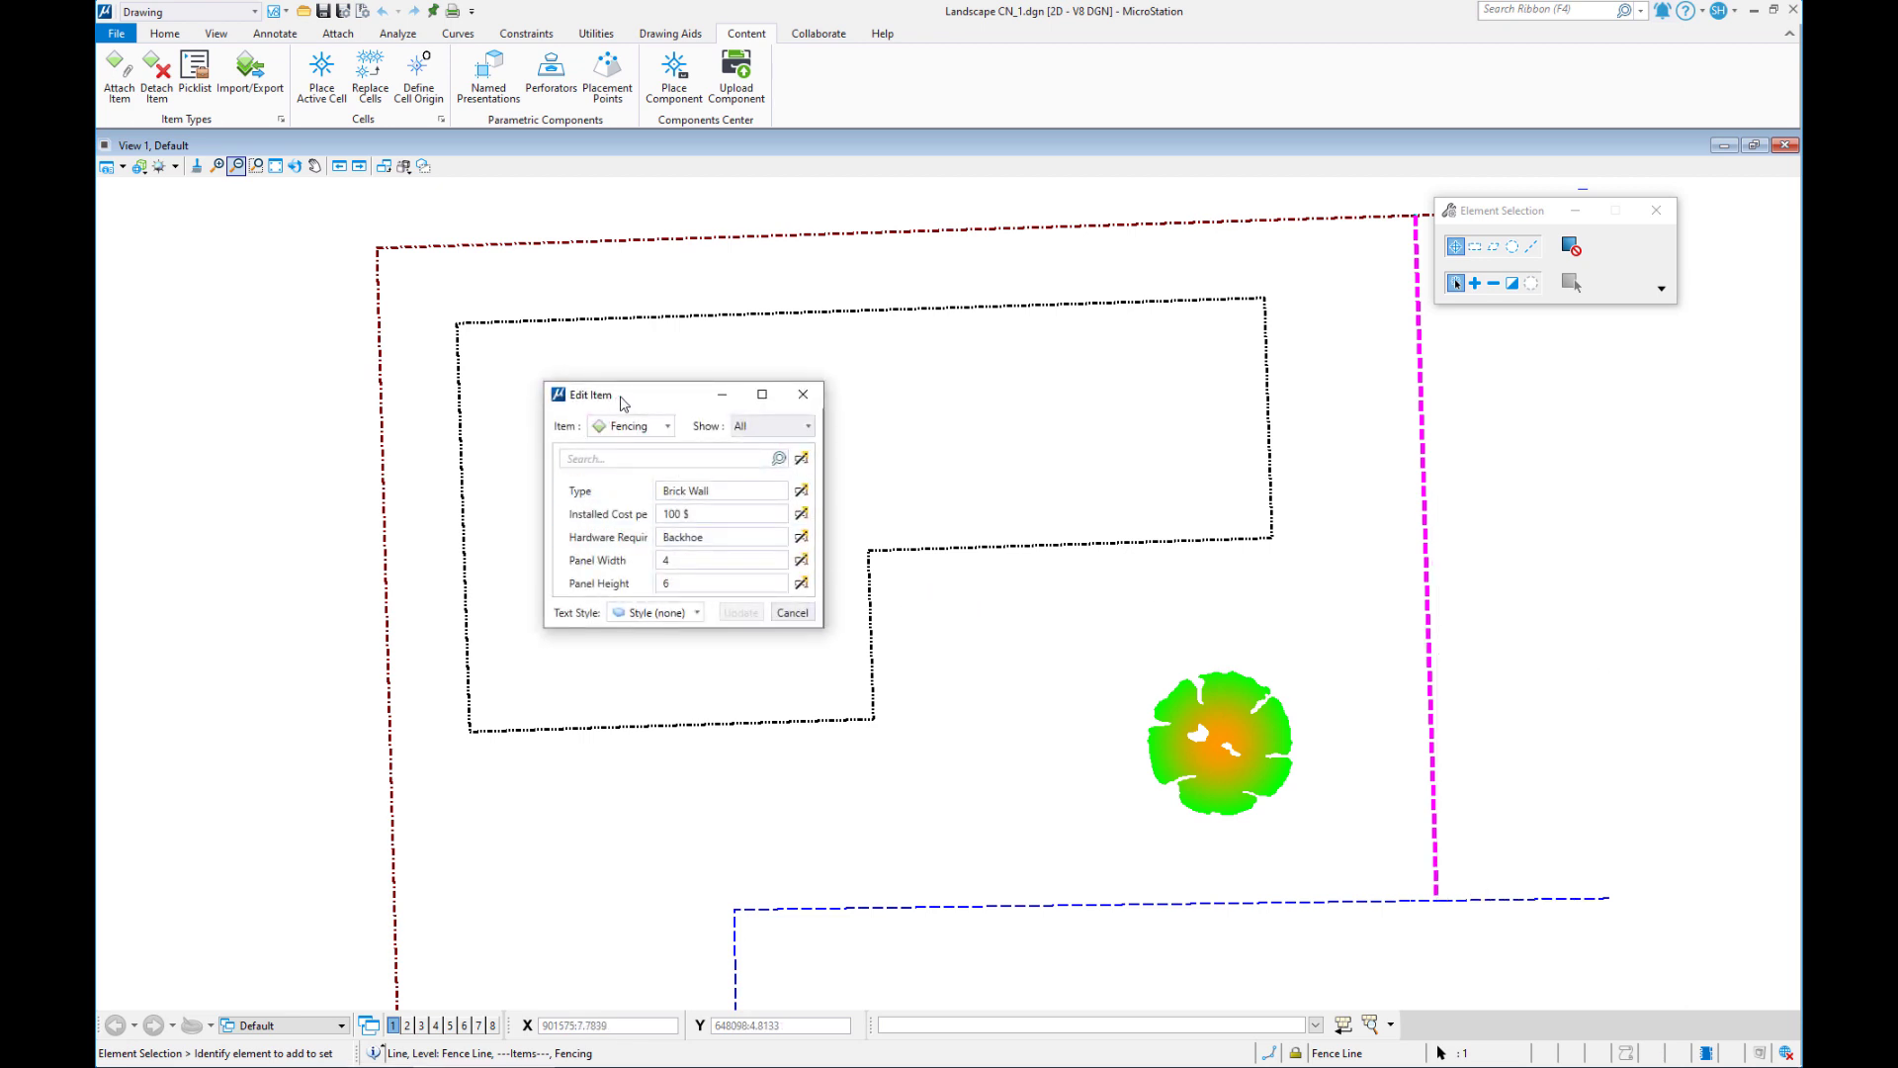
left_click(692, 490)
left_click(690, 513)
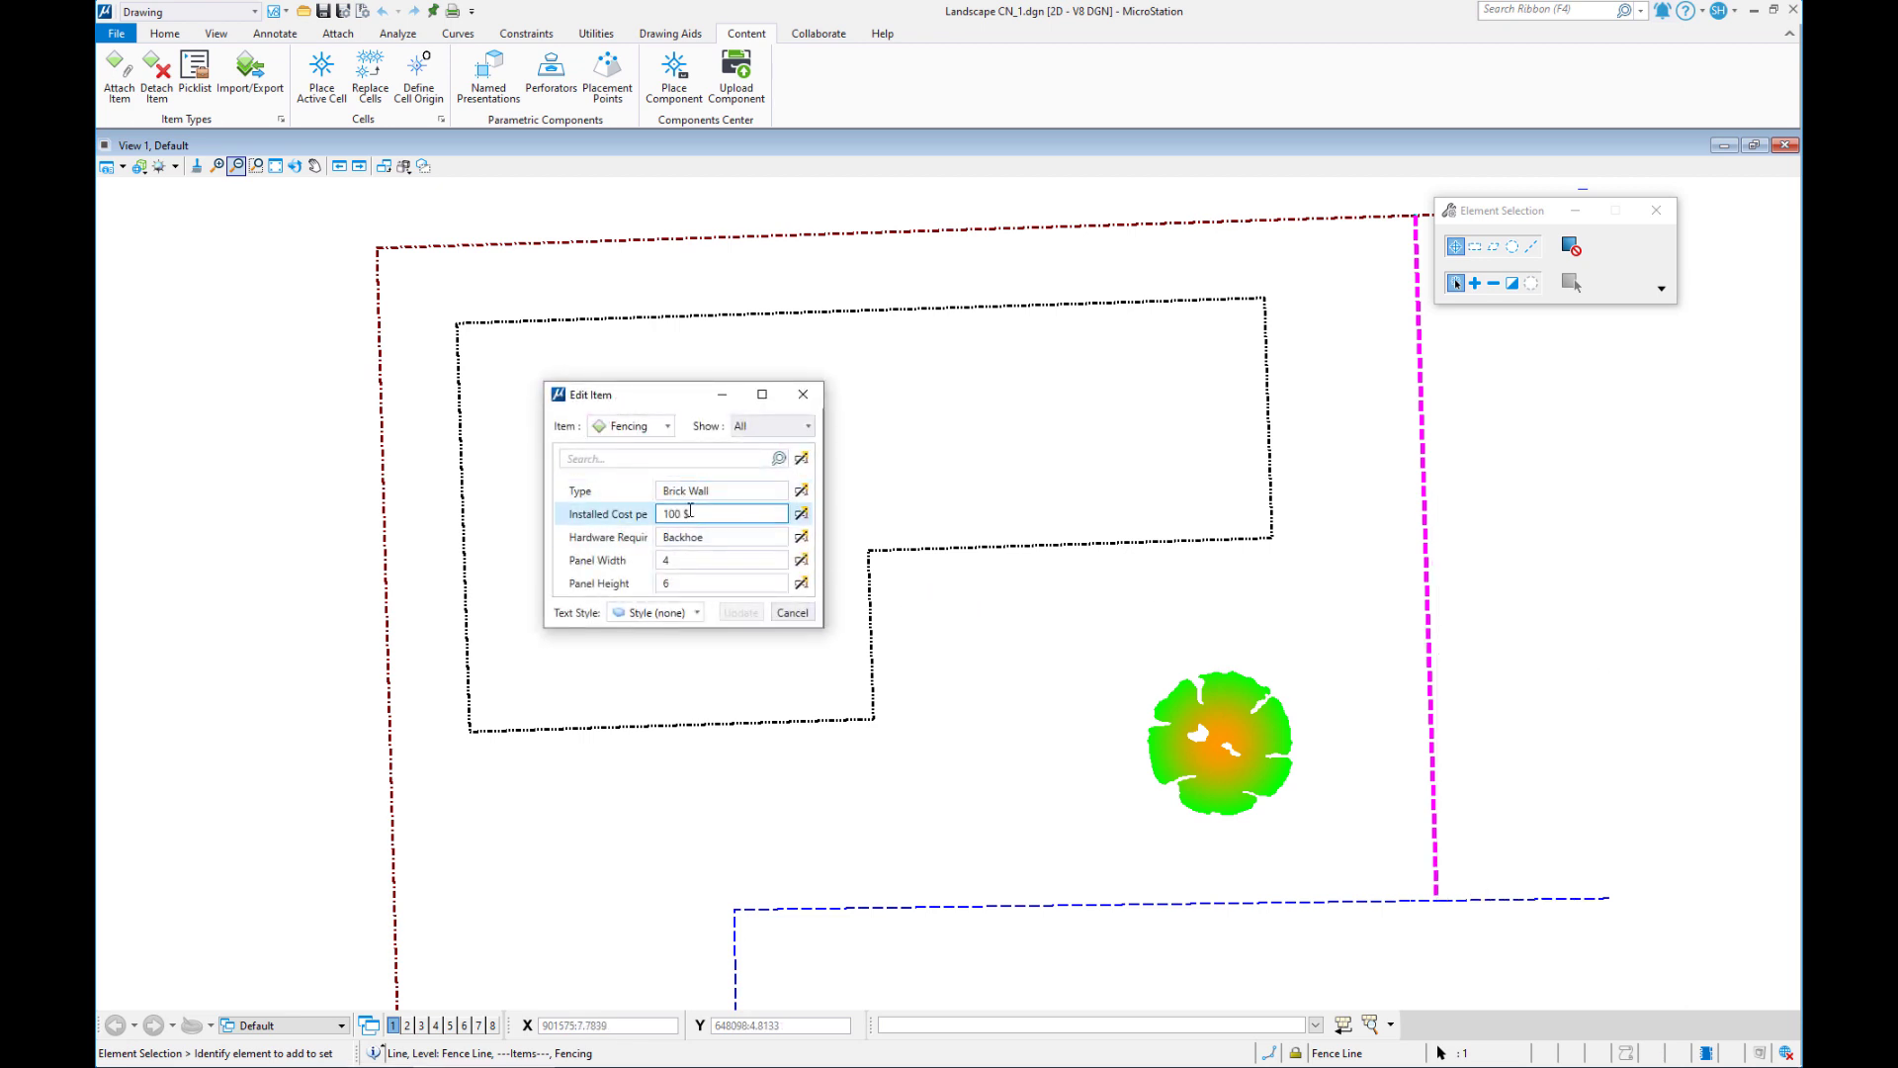
left_click(692, 537)
left_click(695, 559)
left_click(699, 582)
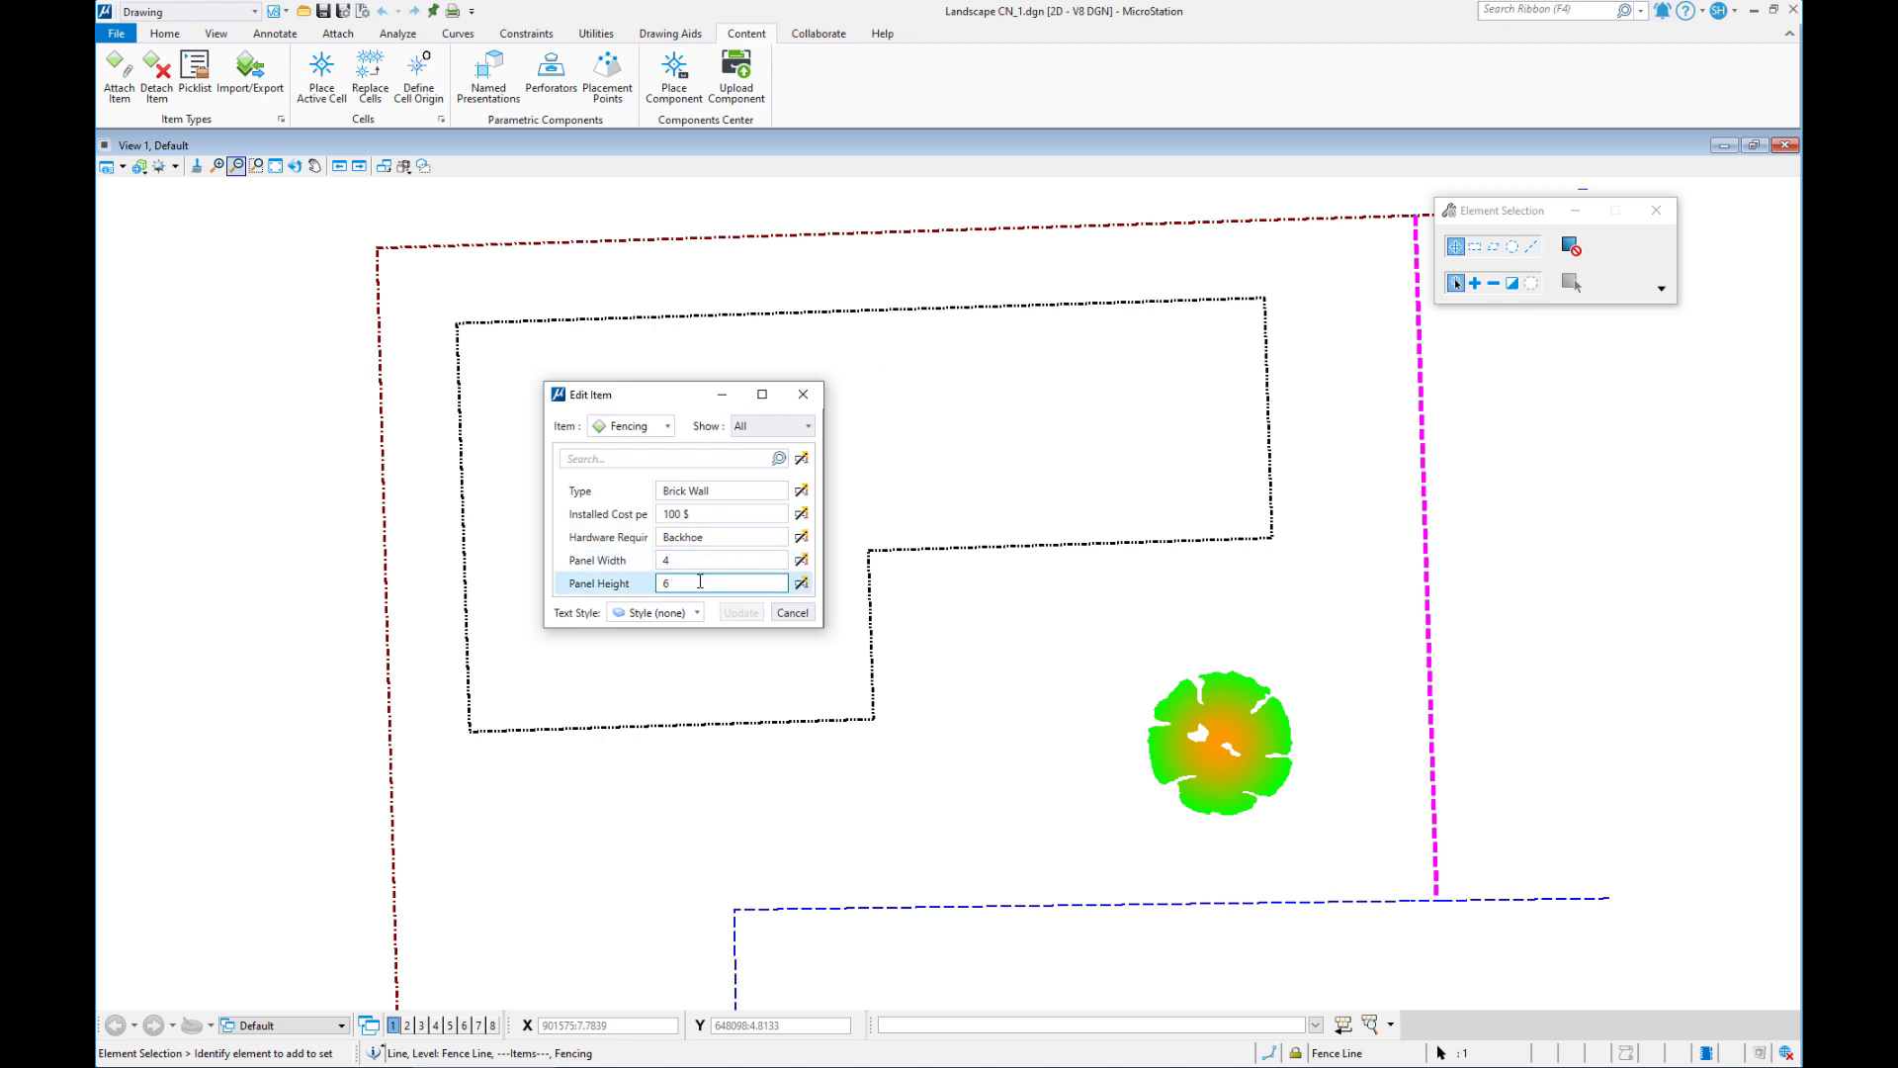
left_click(792, 612)
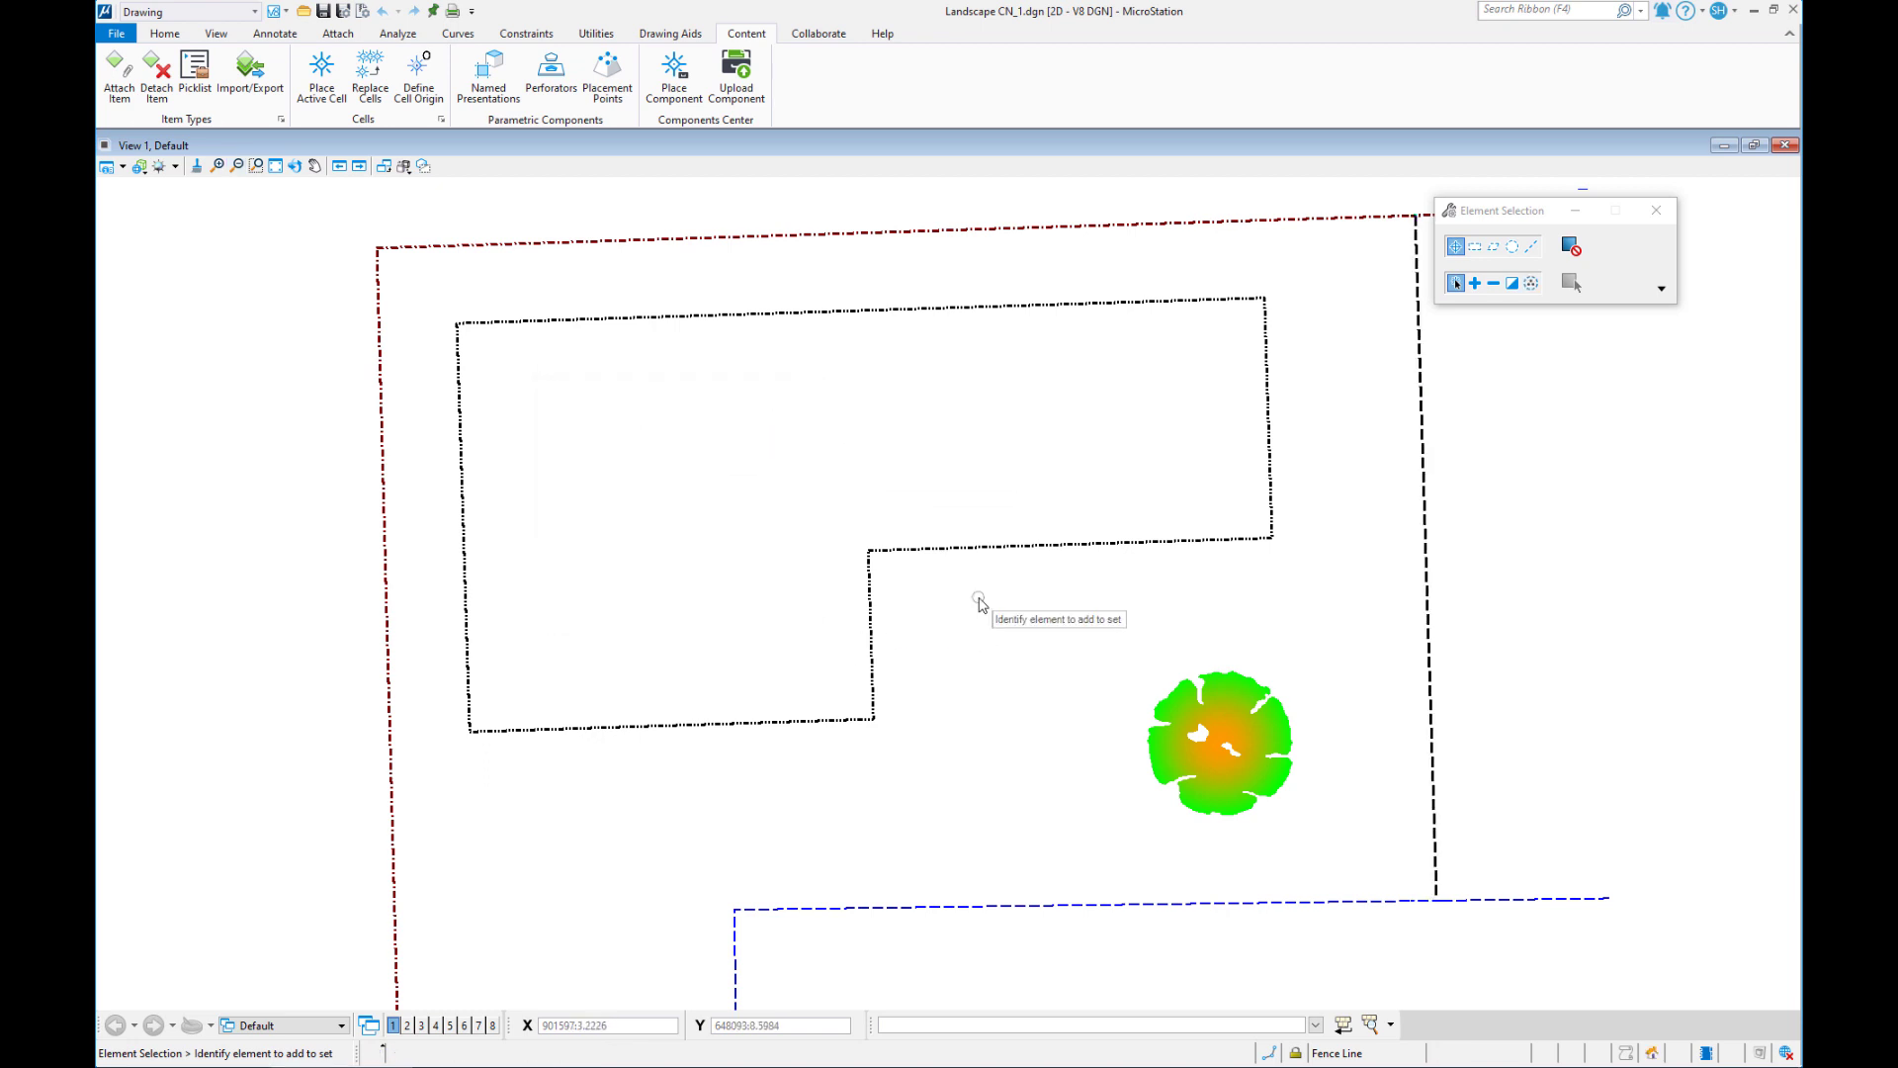
- Prepare a Fences item for attachment with type Chain Link, installed cost 75 and required hardware Shovel
left_click(118, 83)
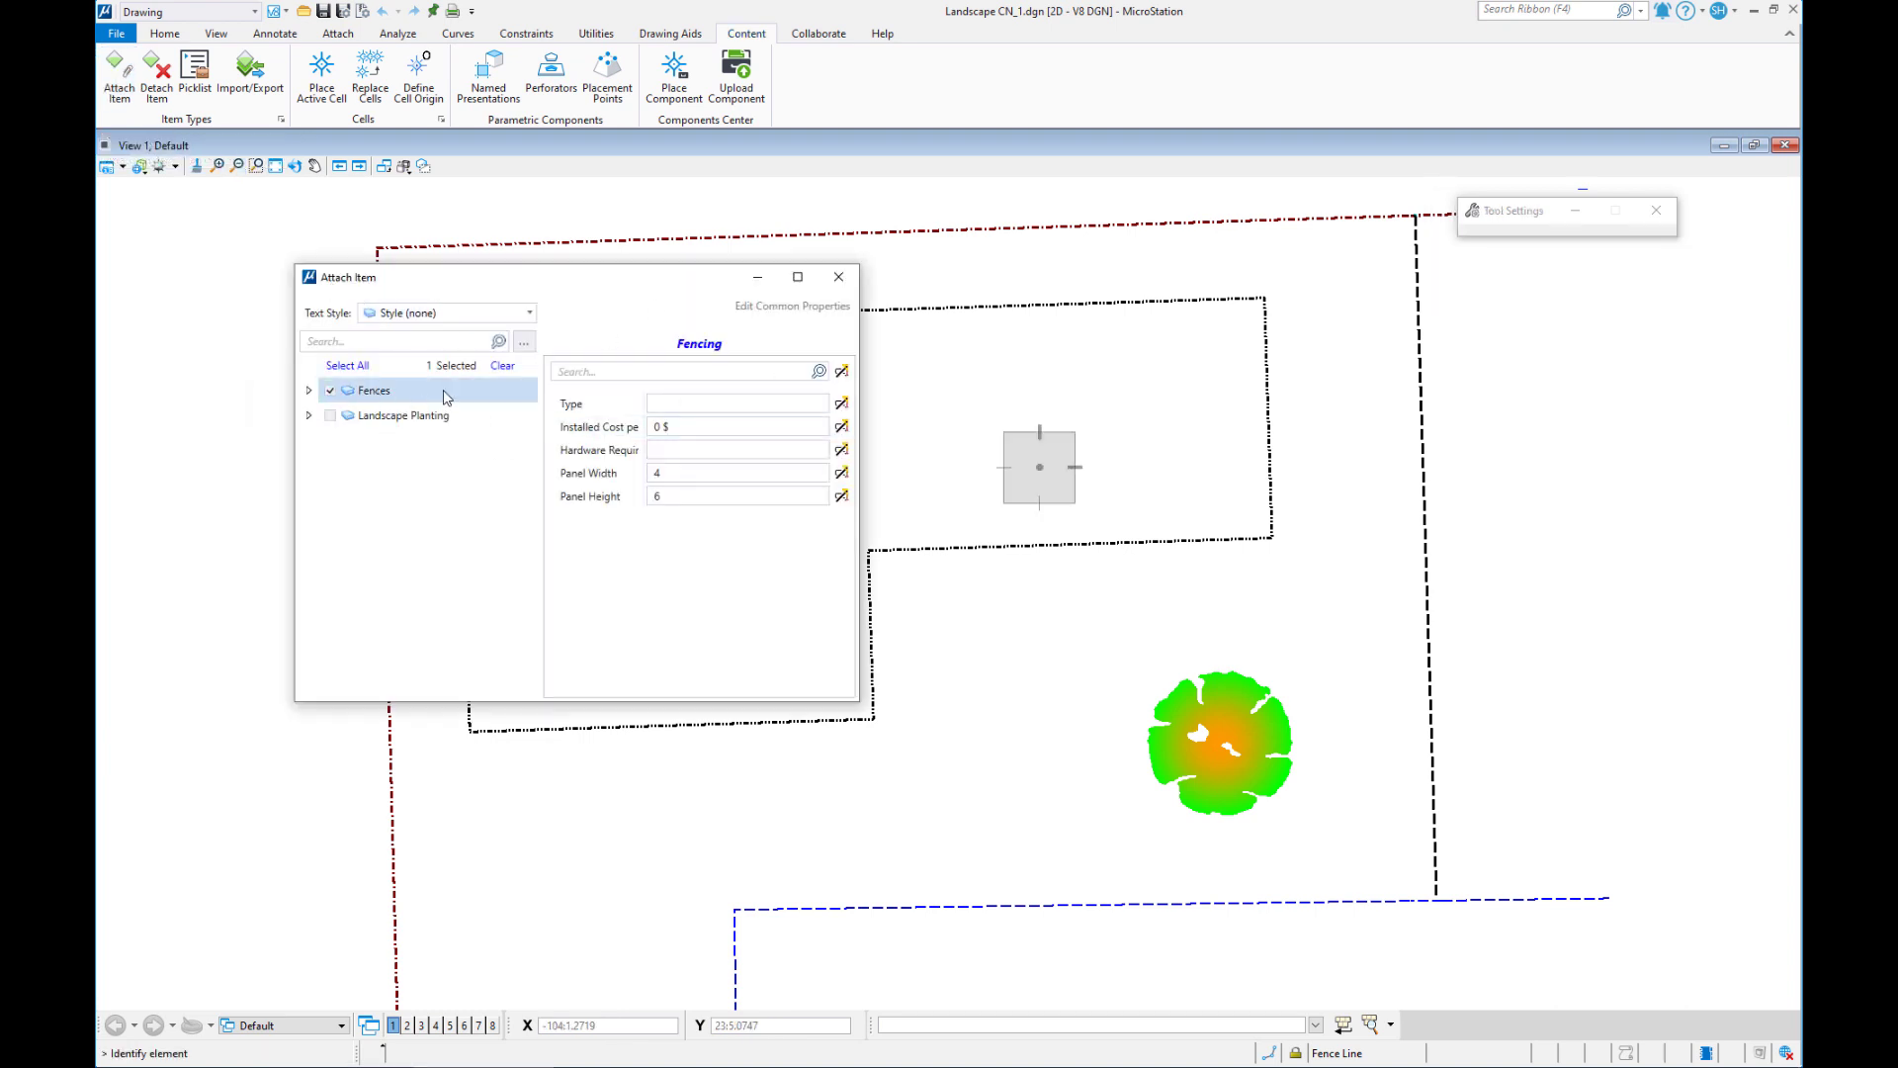
left_click(690, 408)
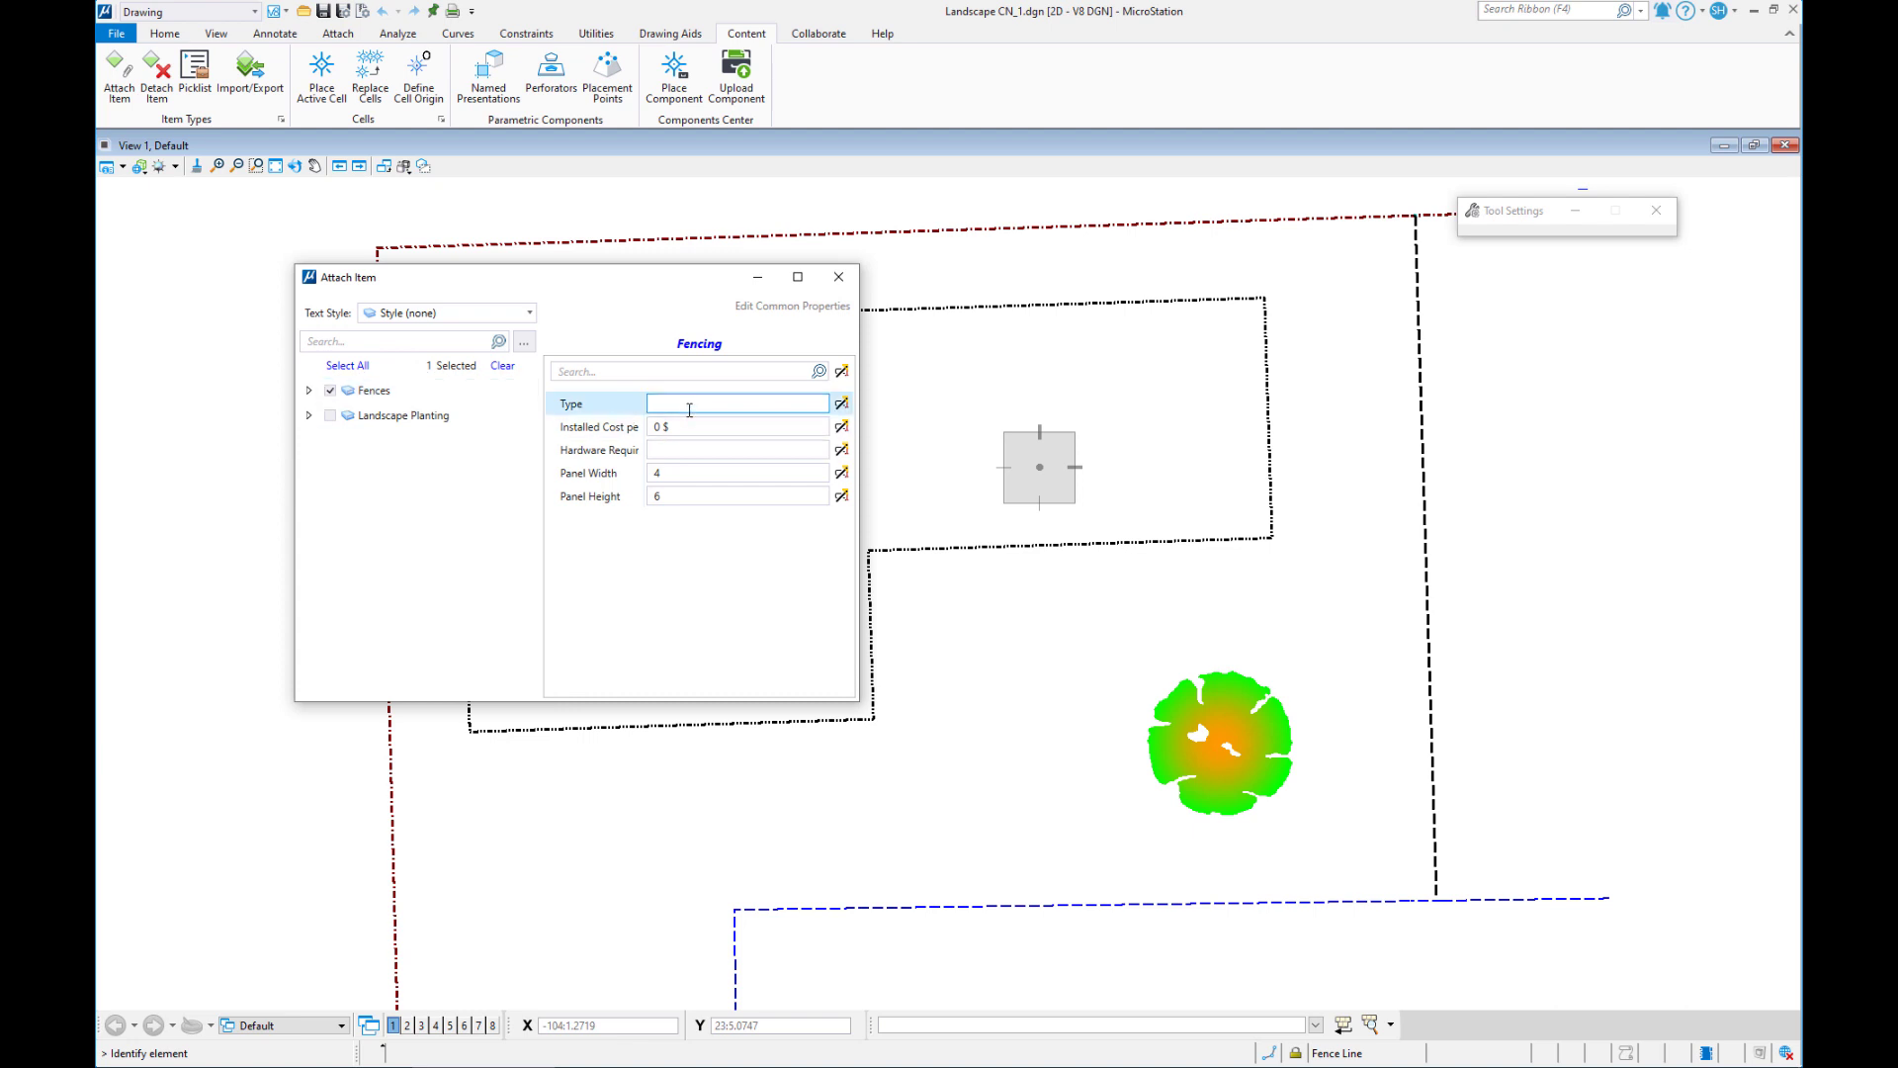
type("Chain Link")
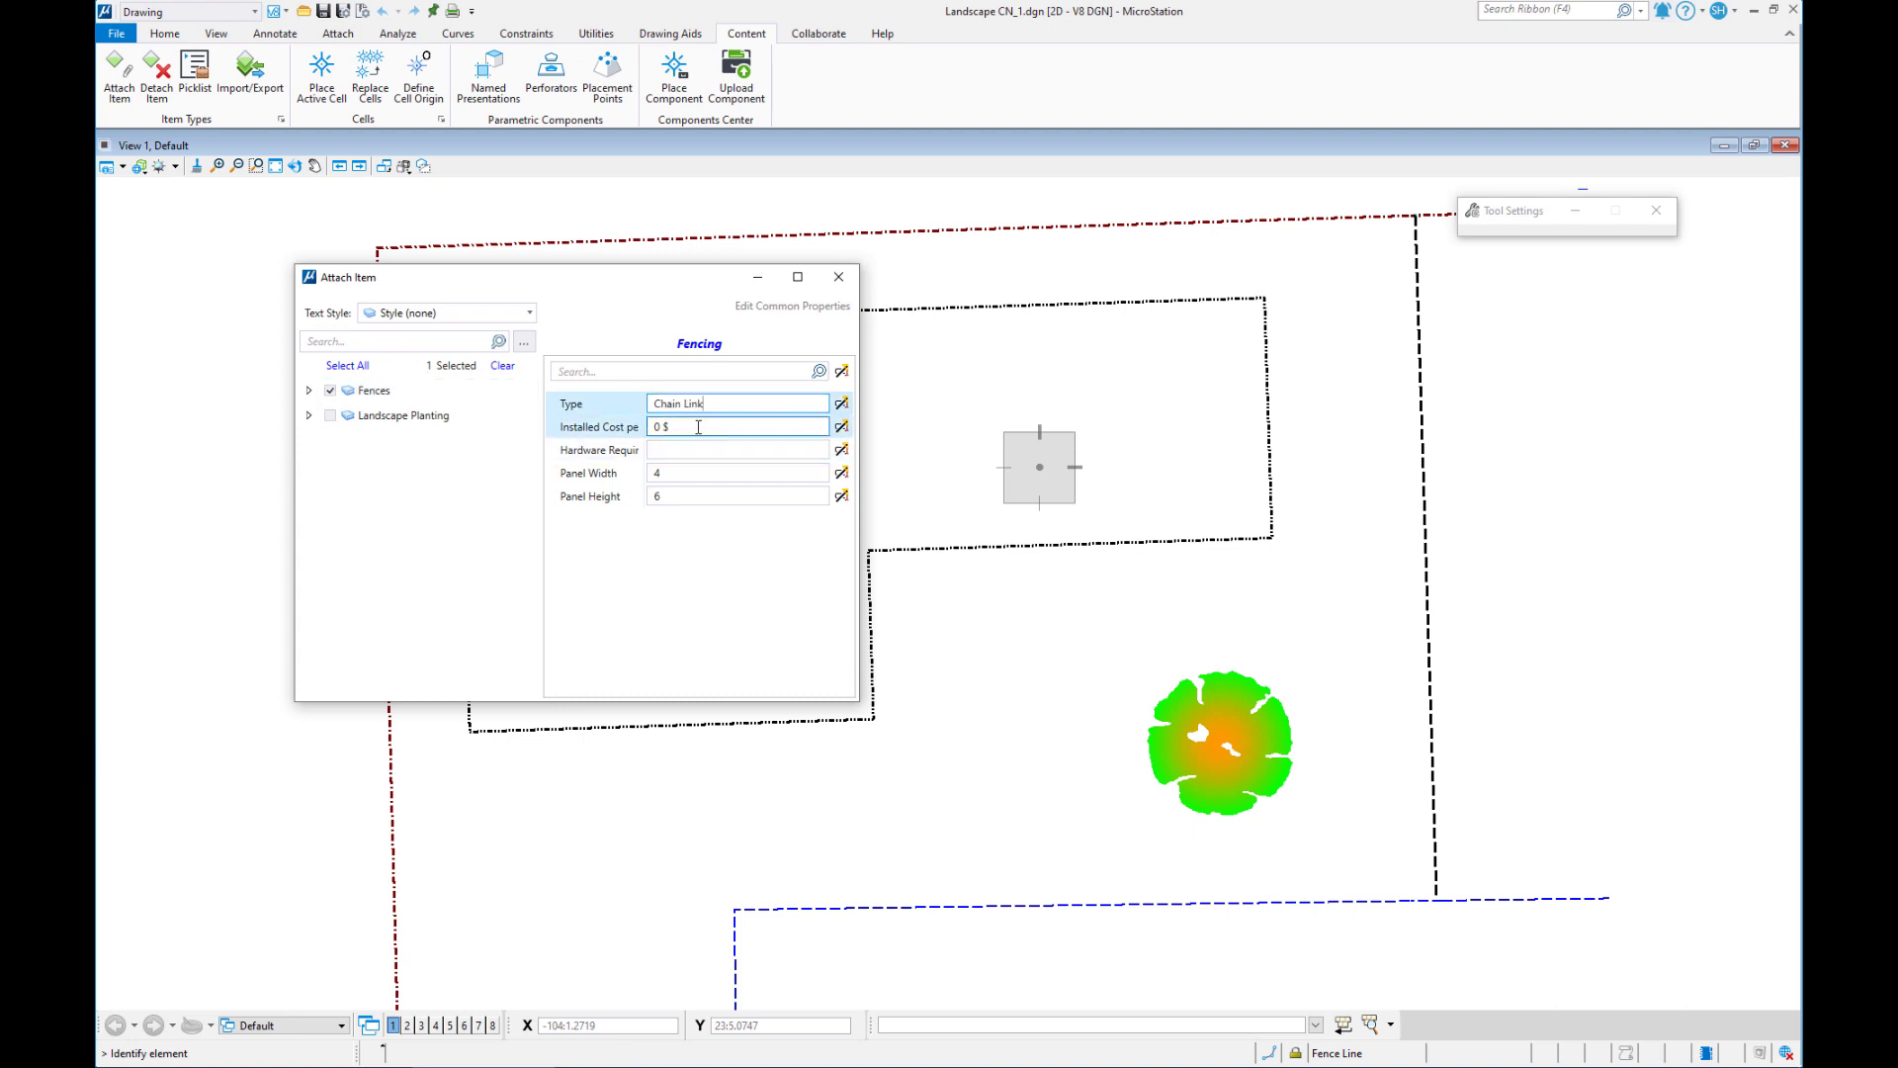
left_click_drag(696, 427, 639, 431)
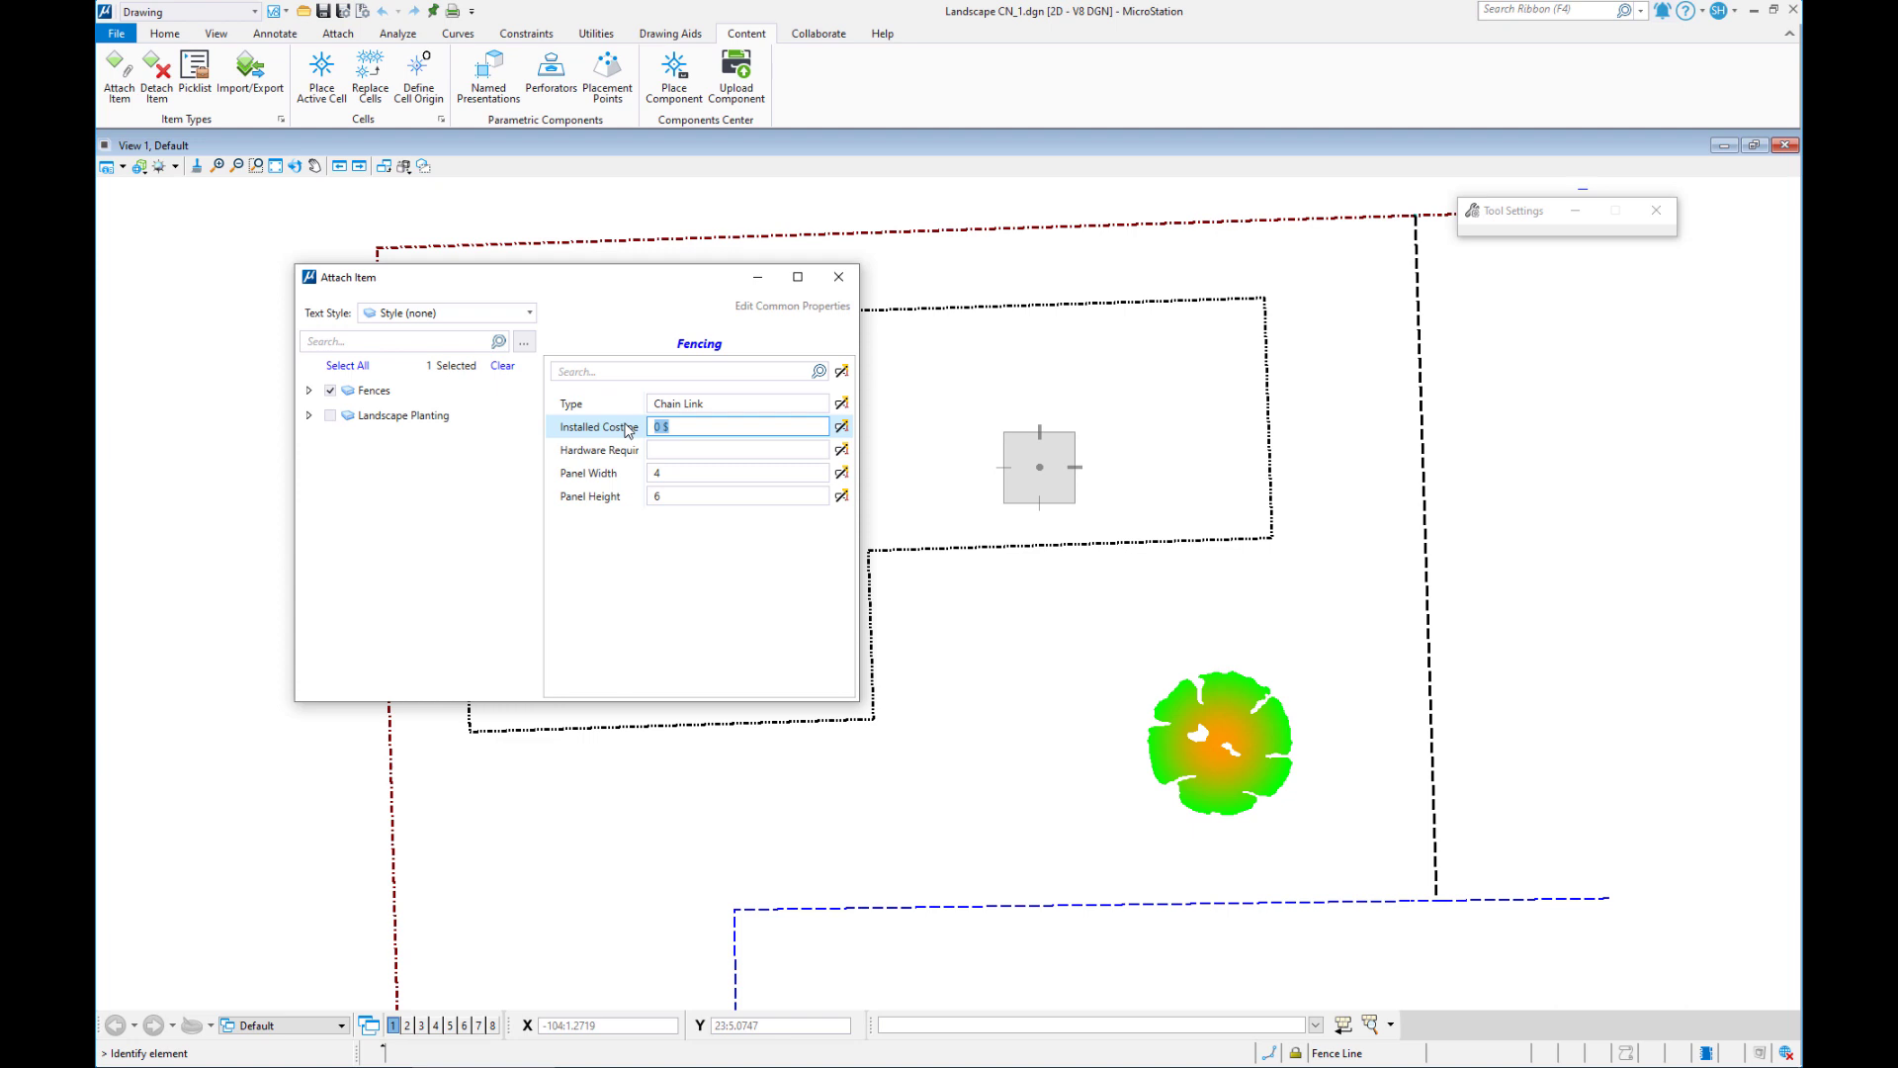
type("5")
key("BackSpace")
type("75")
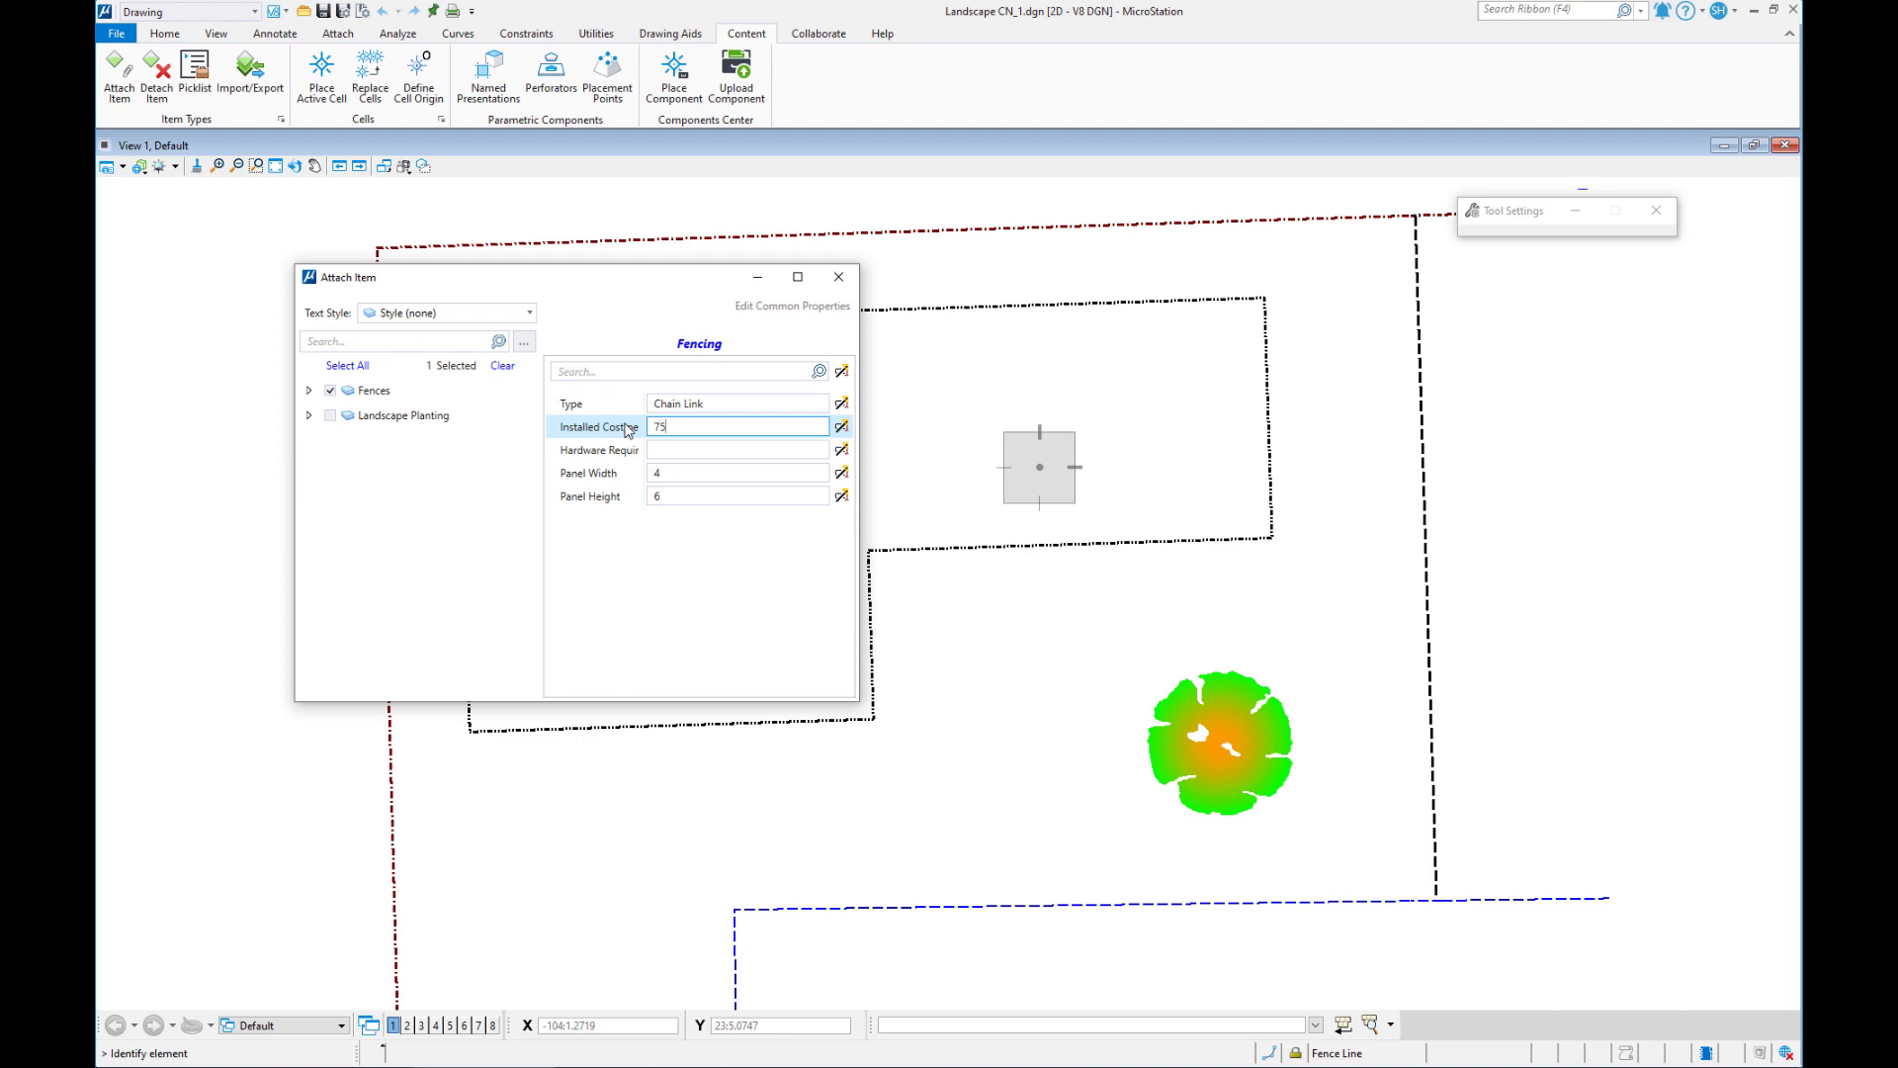
left_click(677, 453)
type("Shovel")
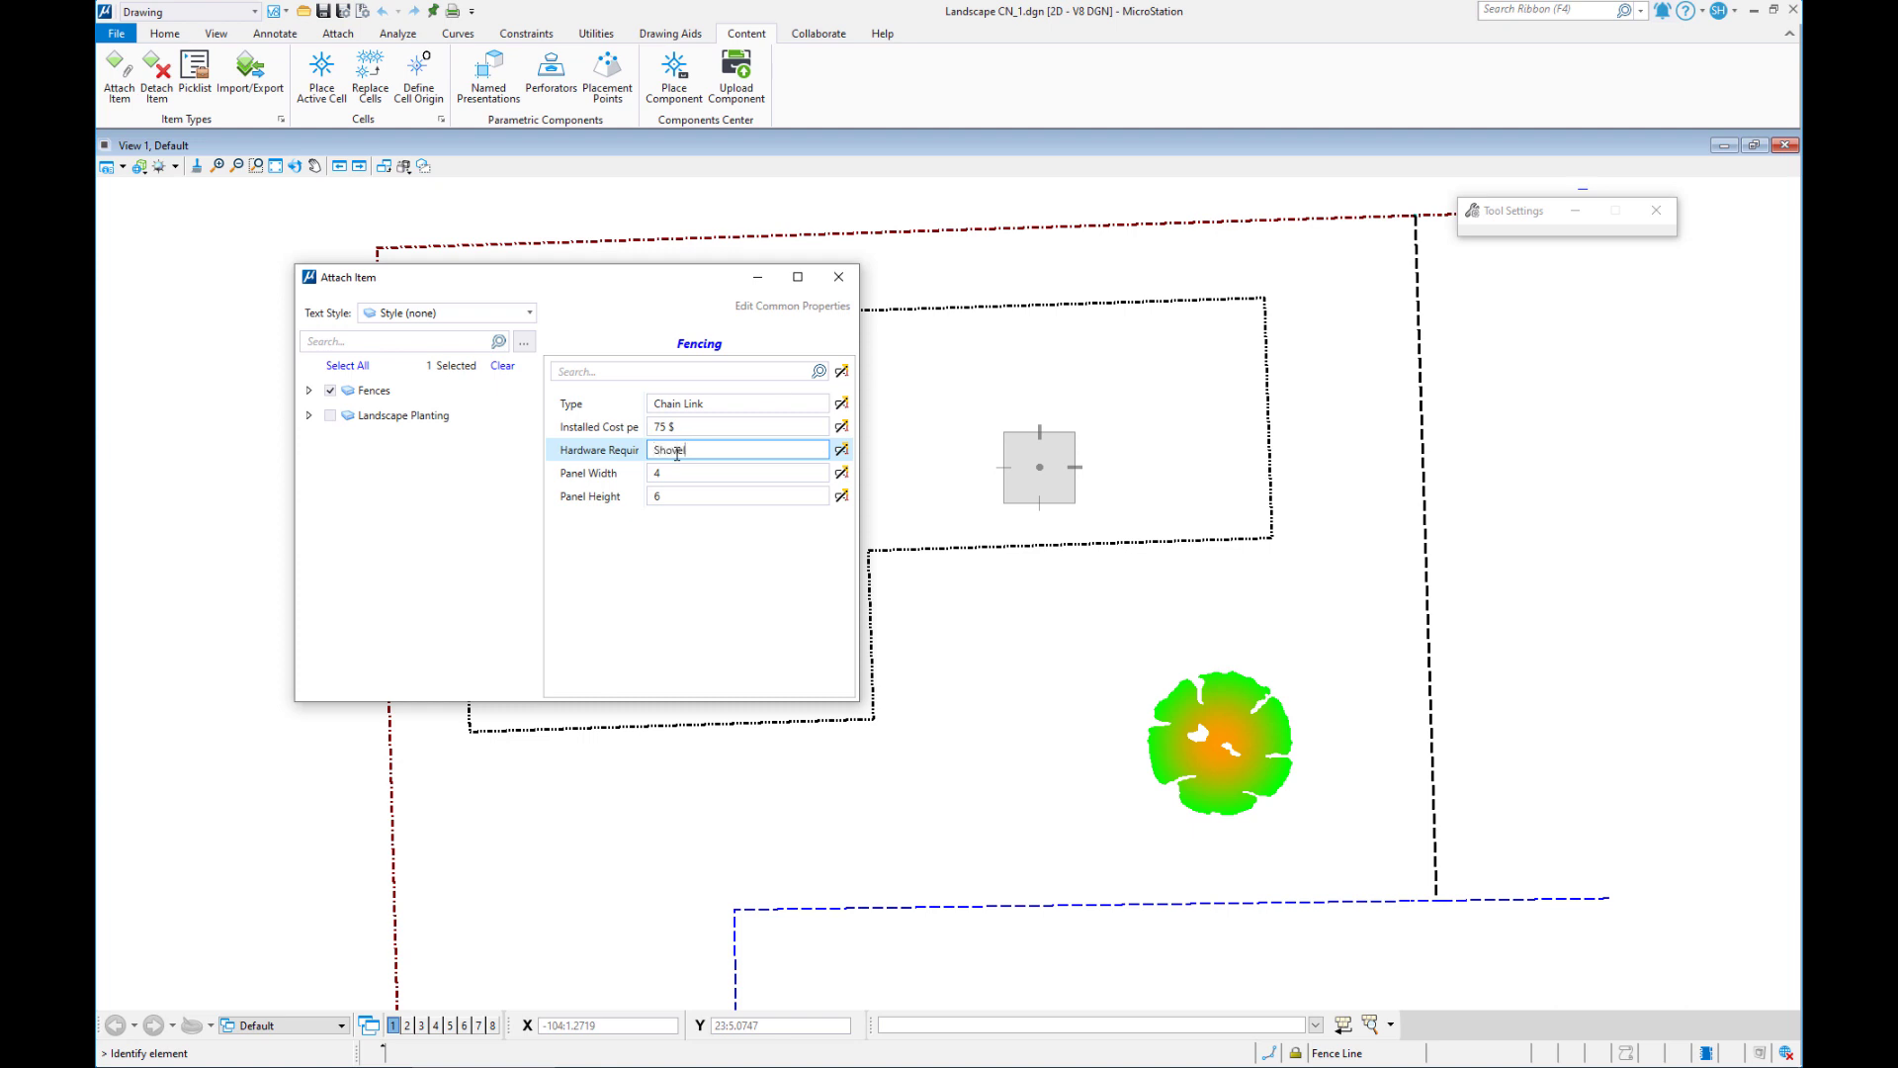
- Attach the Fencing item to the L-shaped fence outline and place its Type property as a text label inside the outline
left_click(841, 403)
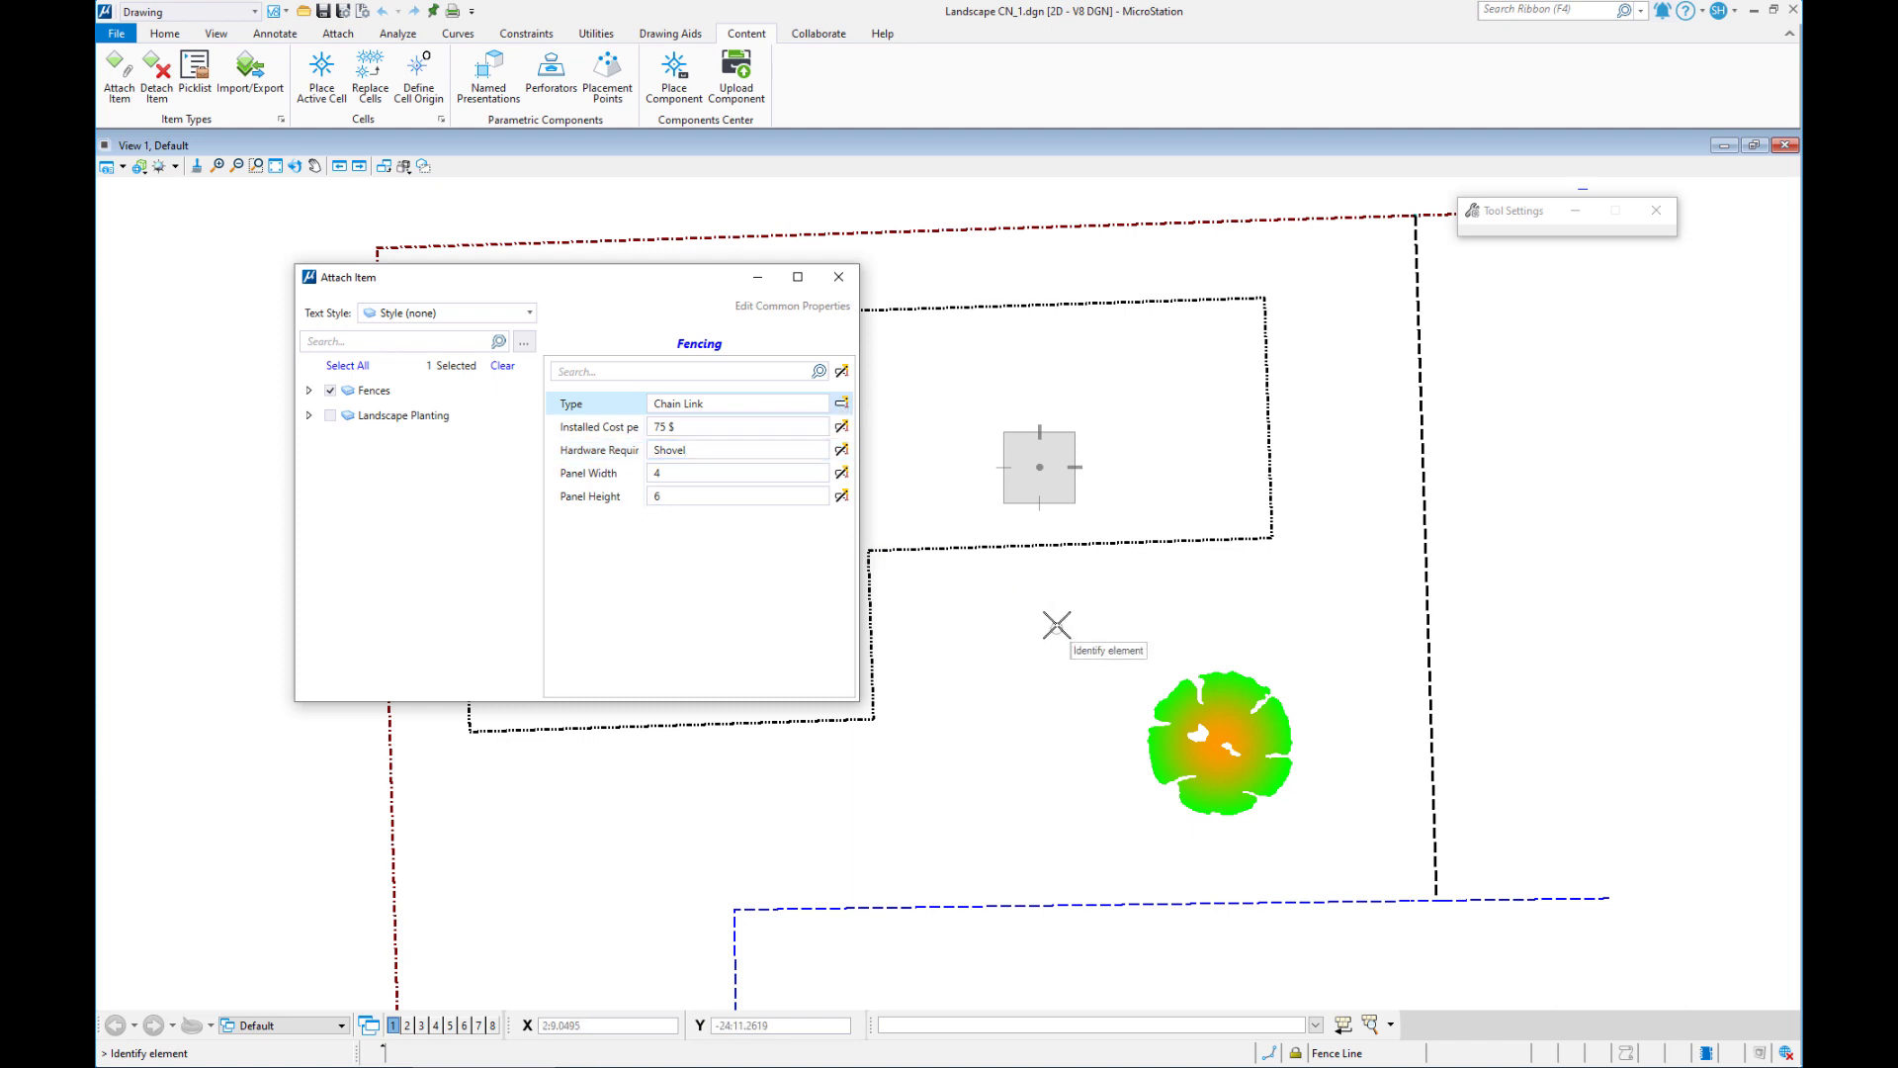
left_click(1010, 542)
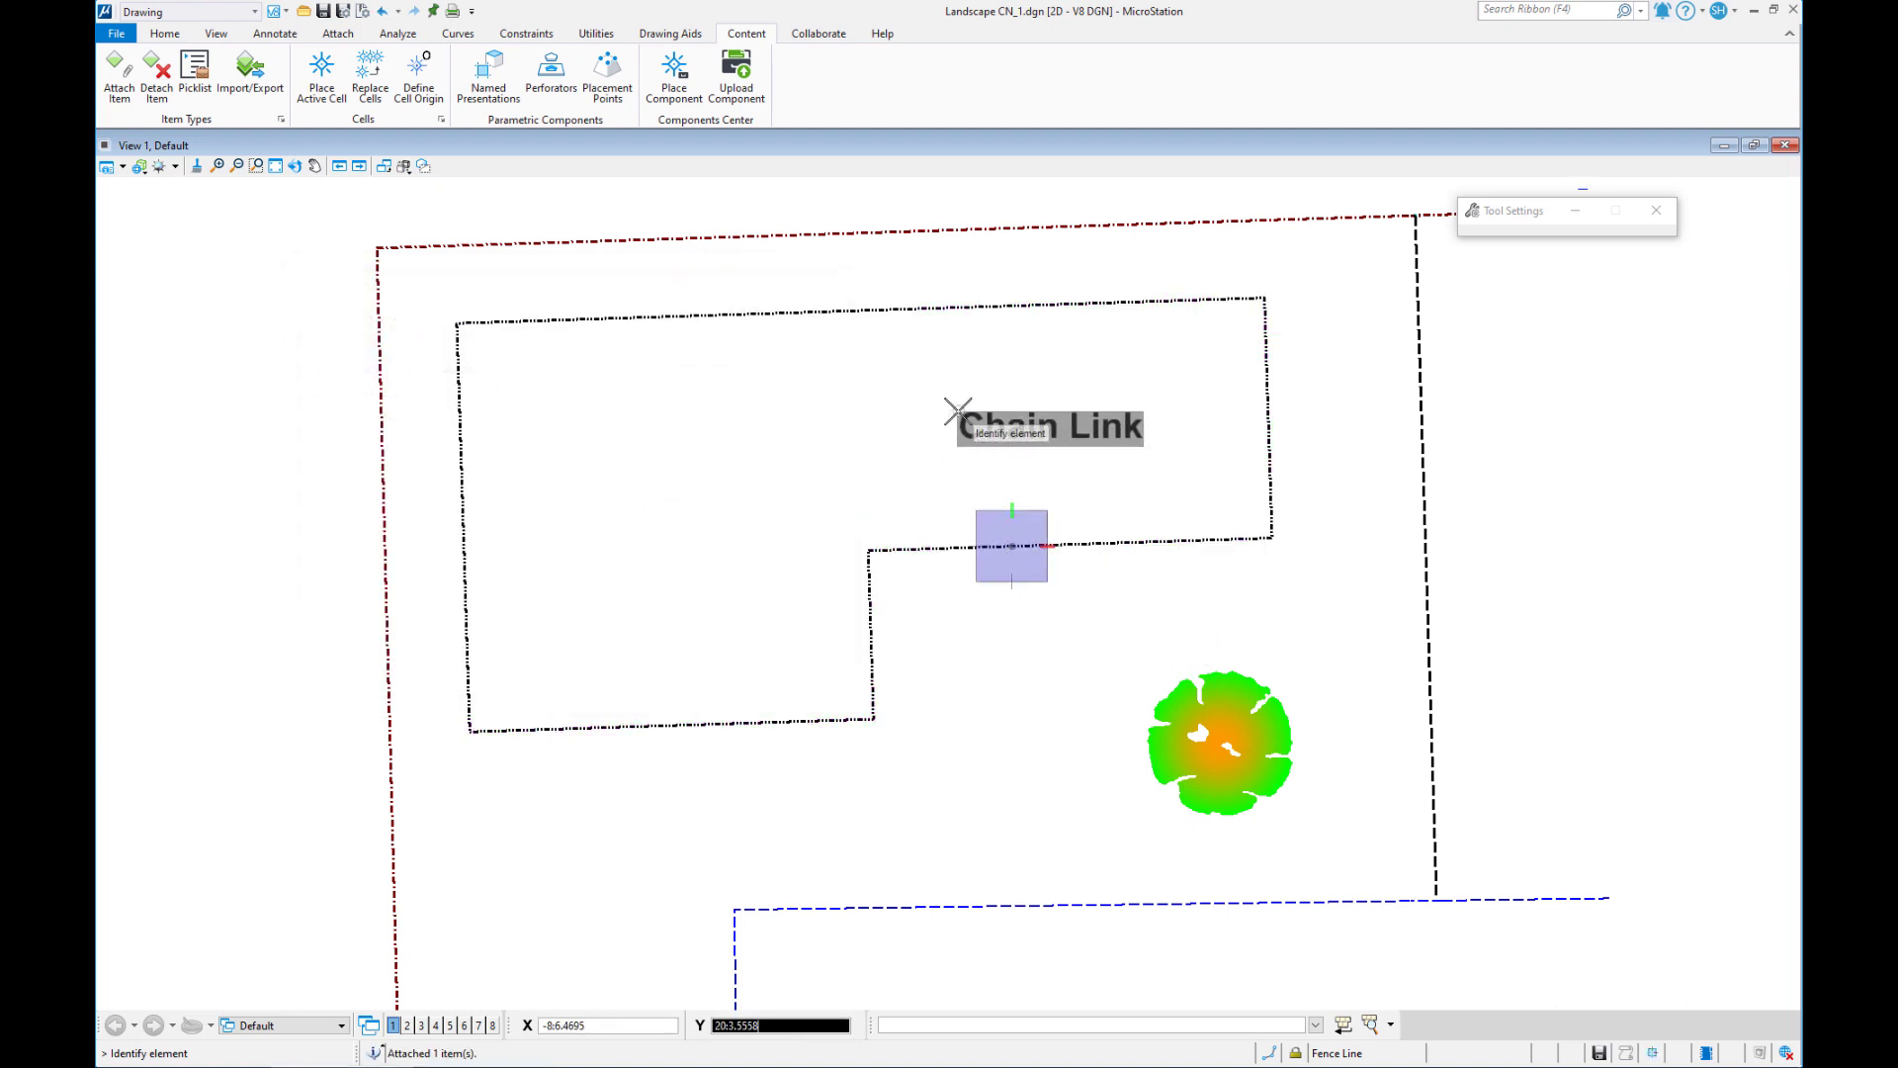
left_click(948, 411)
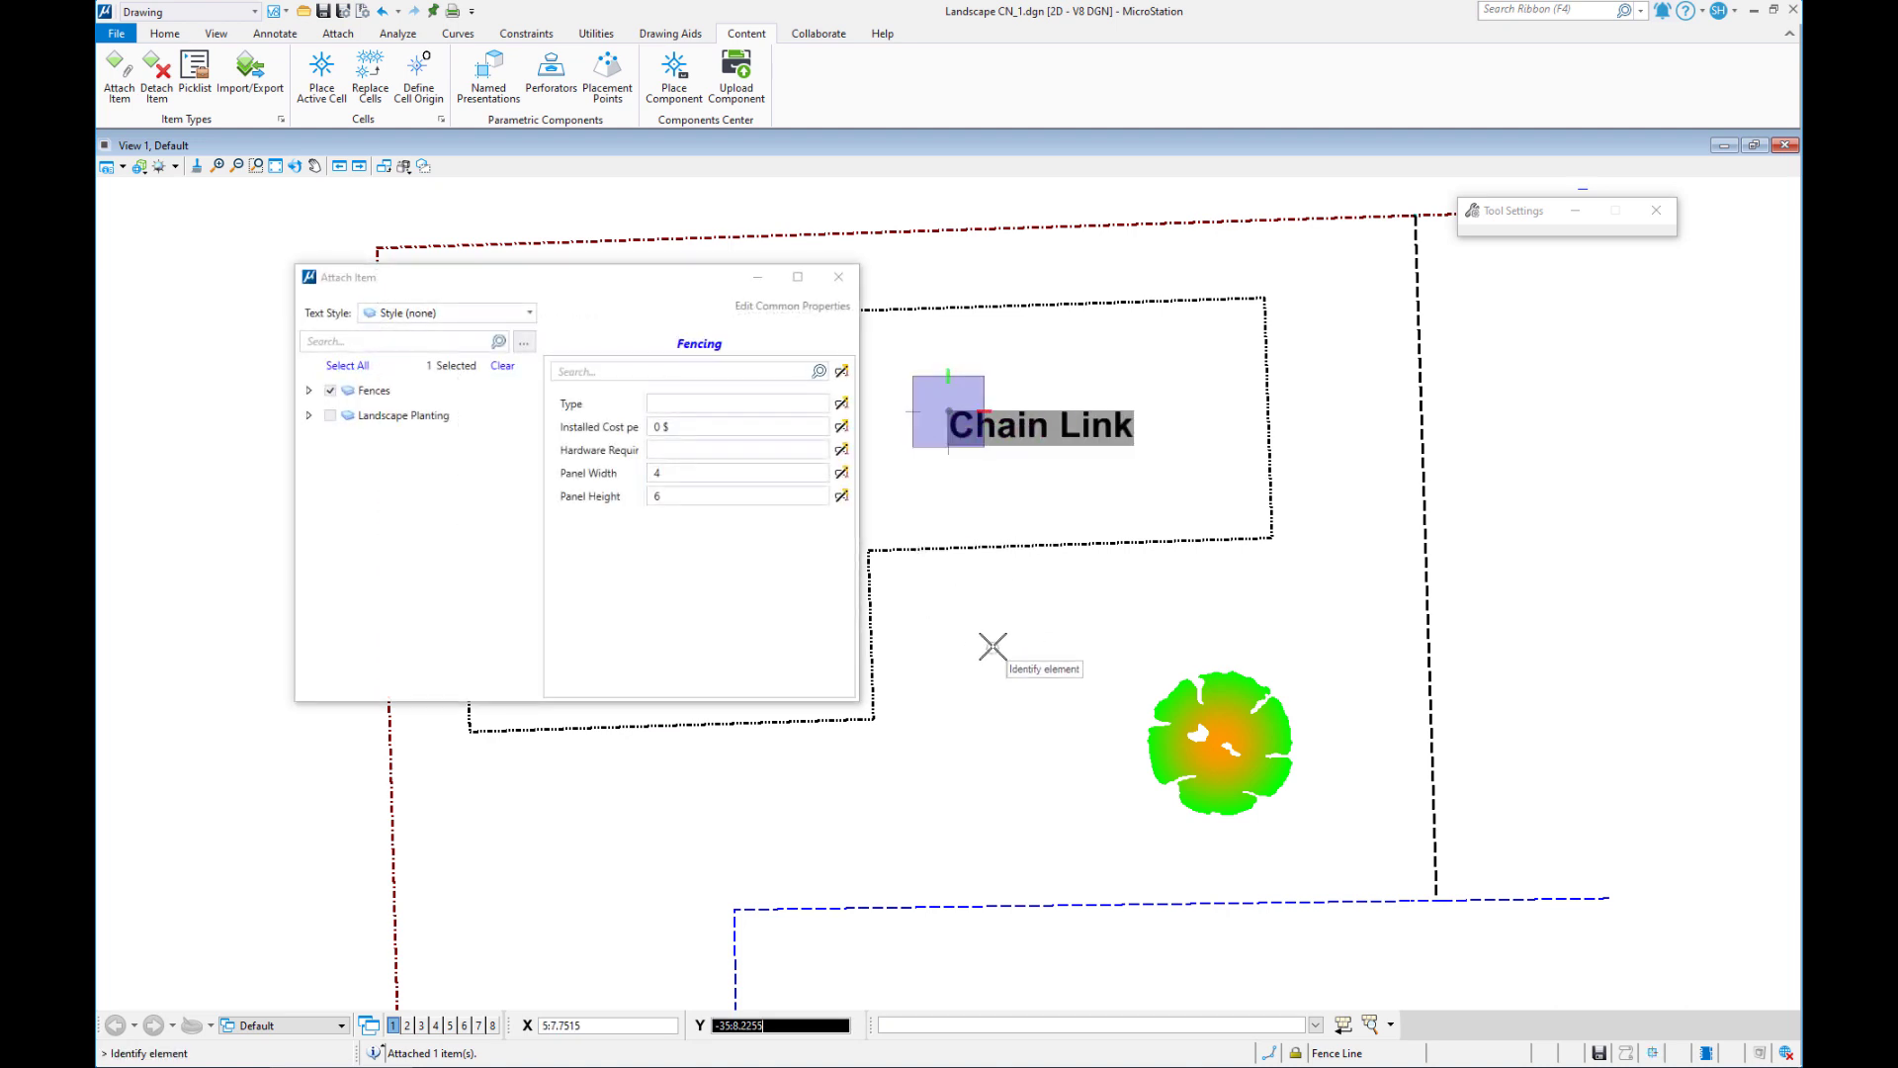
right_click(1033, 621)
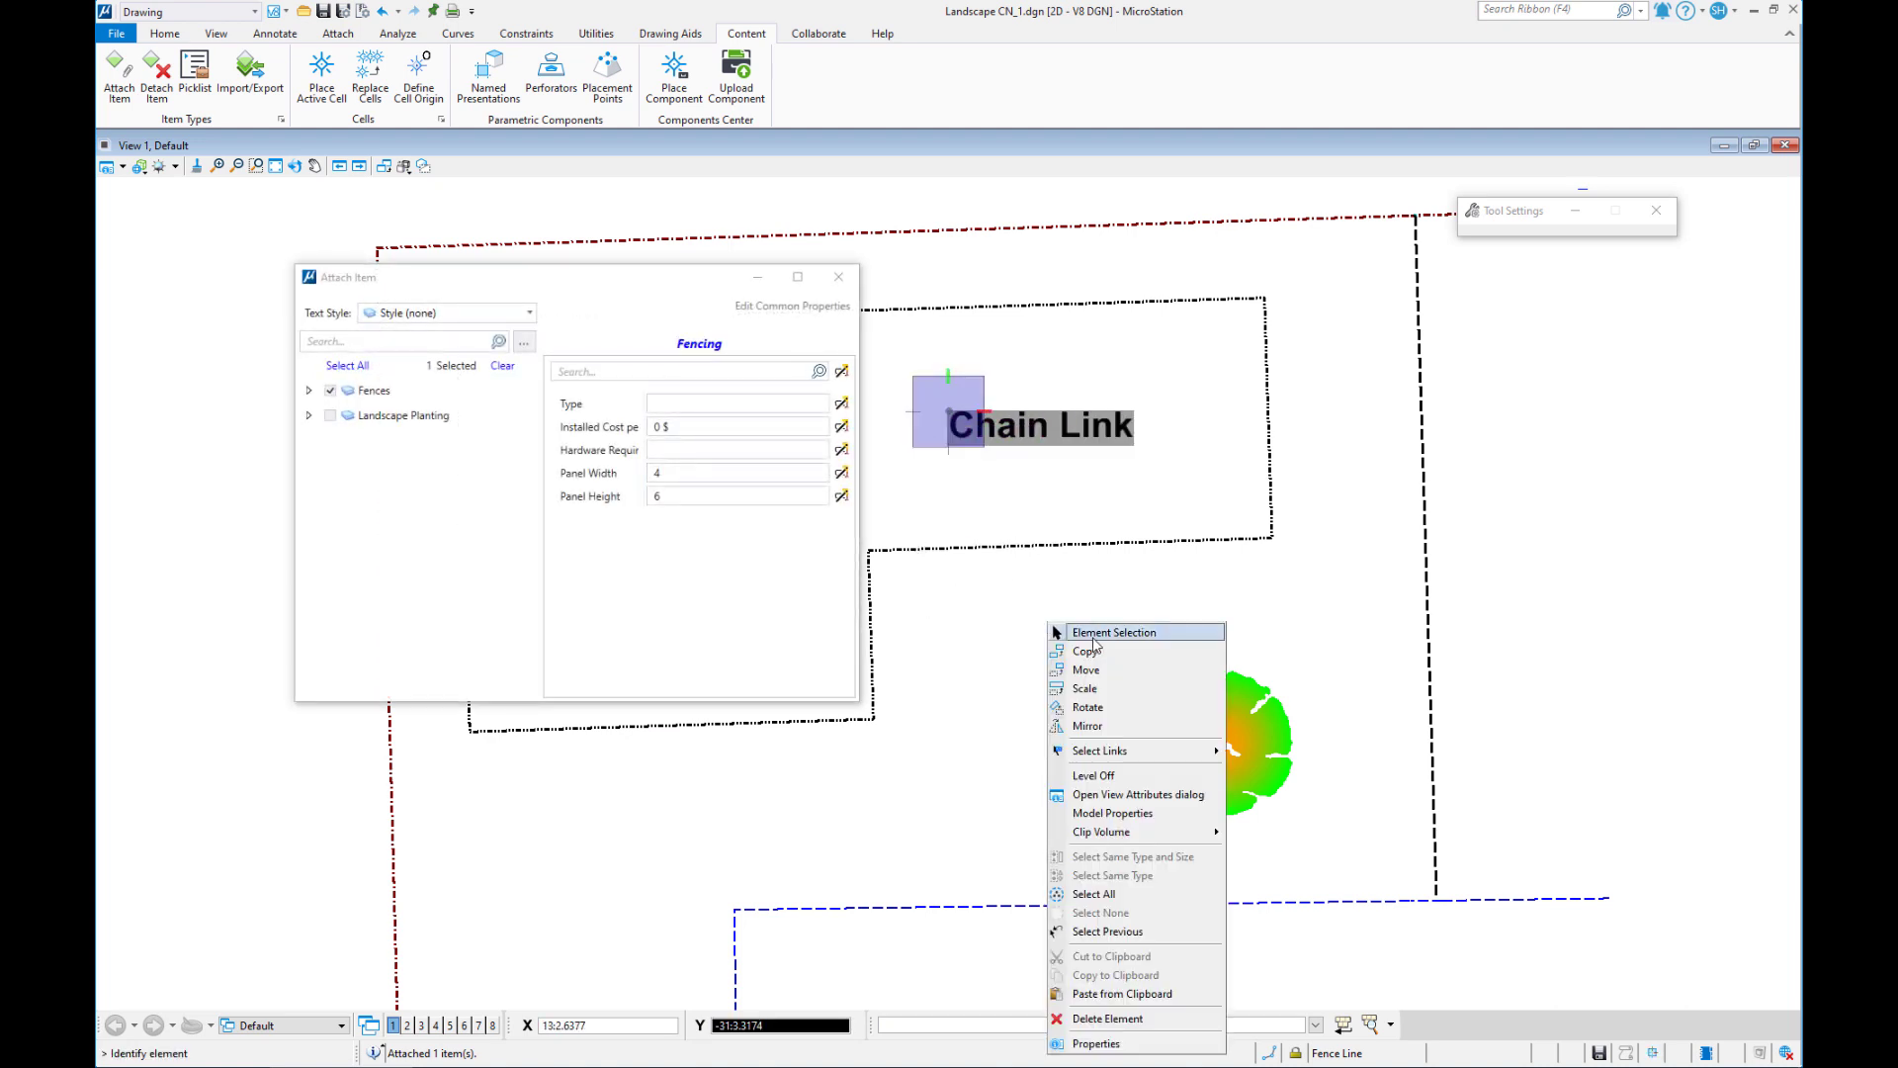
left_click(1094, 636)
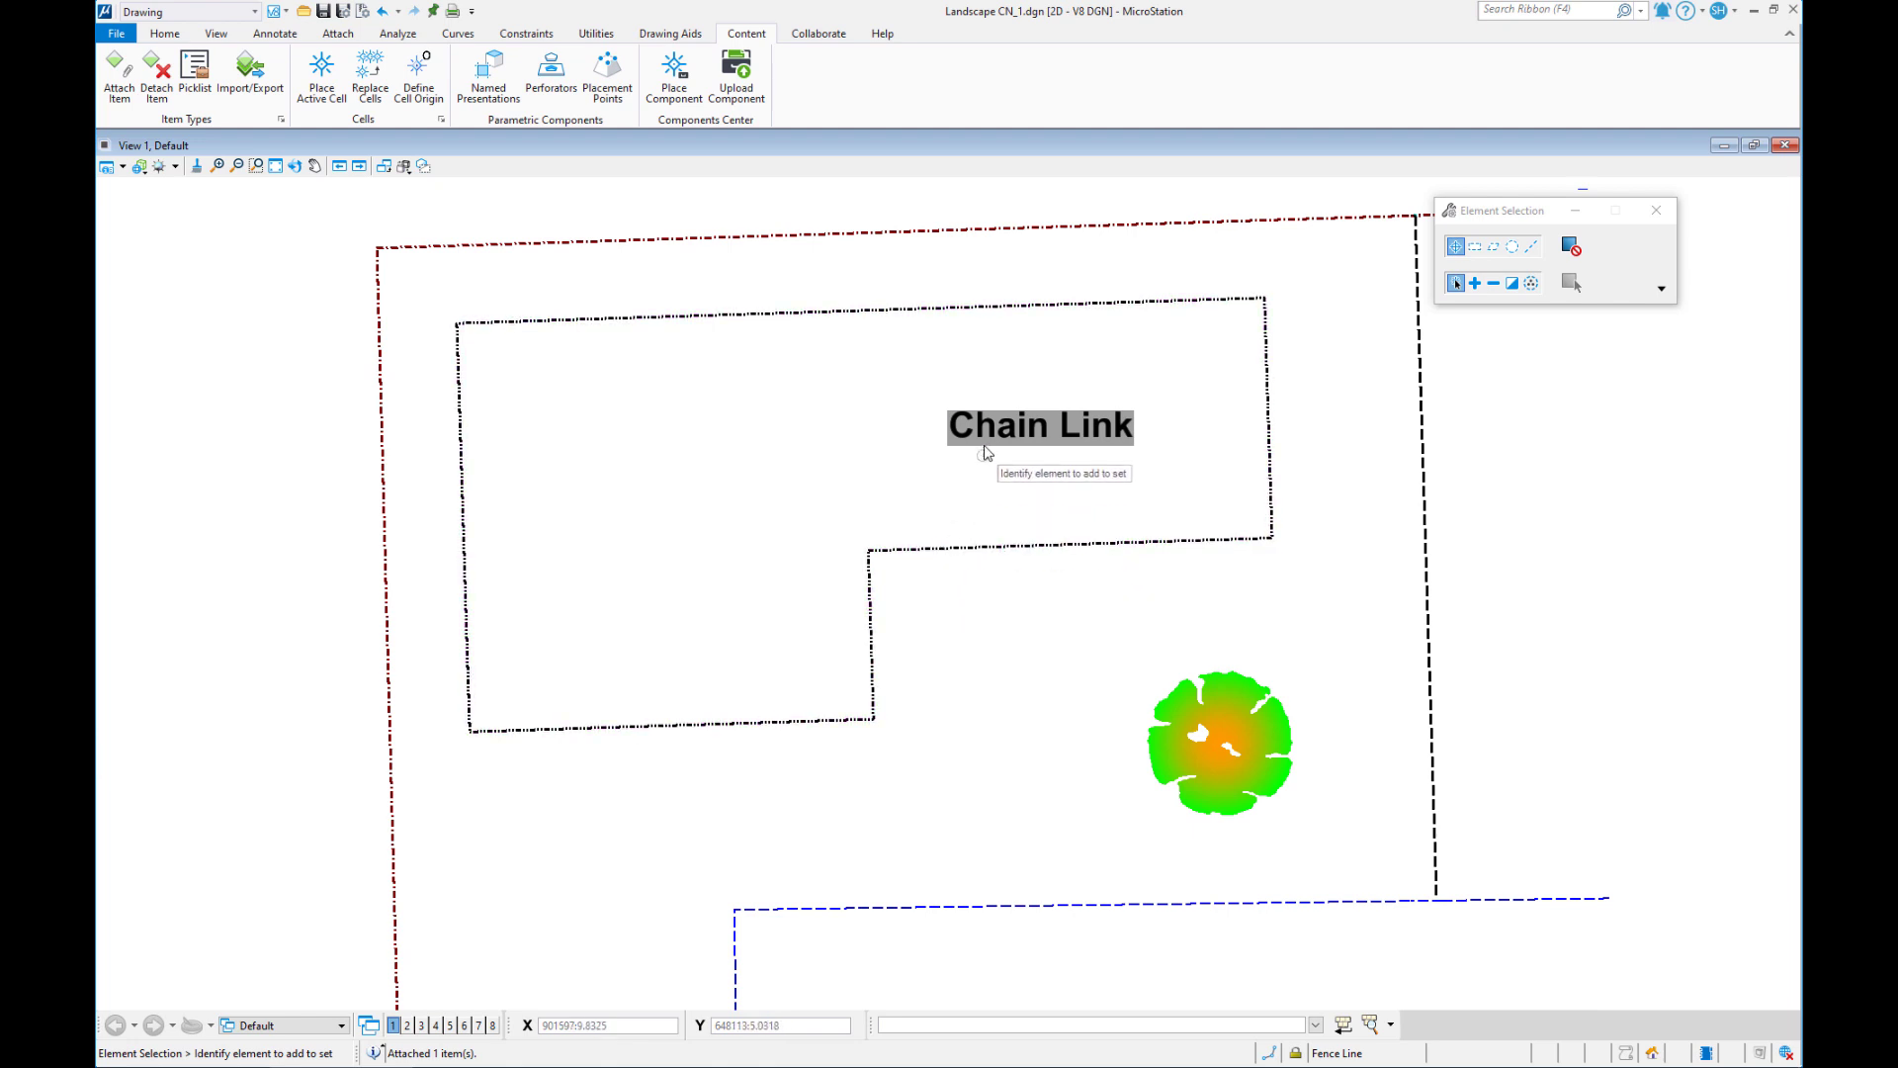
- Move the L-shaped fence outline toward the tree, and reposition its Chain Link label just above the outline's inner corner
left_click_drag(974, 550, 1063, 621)
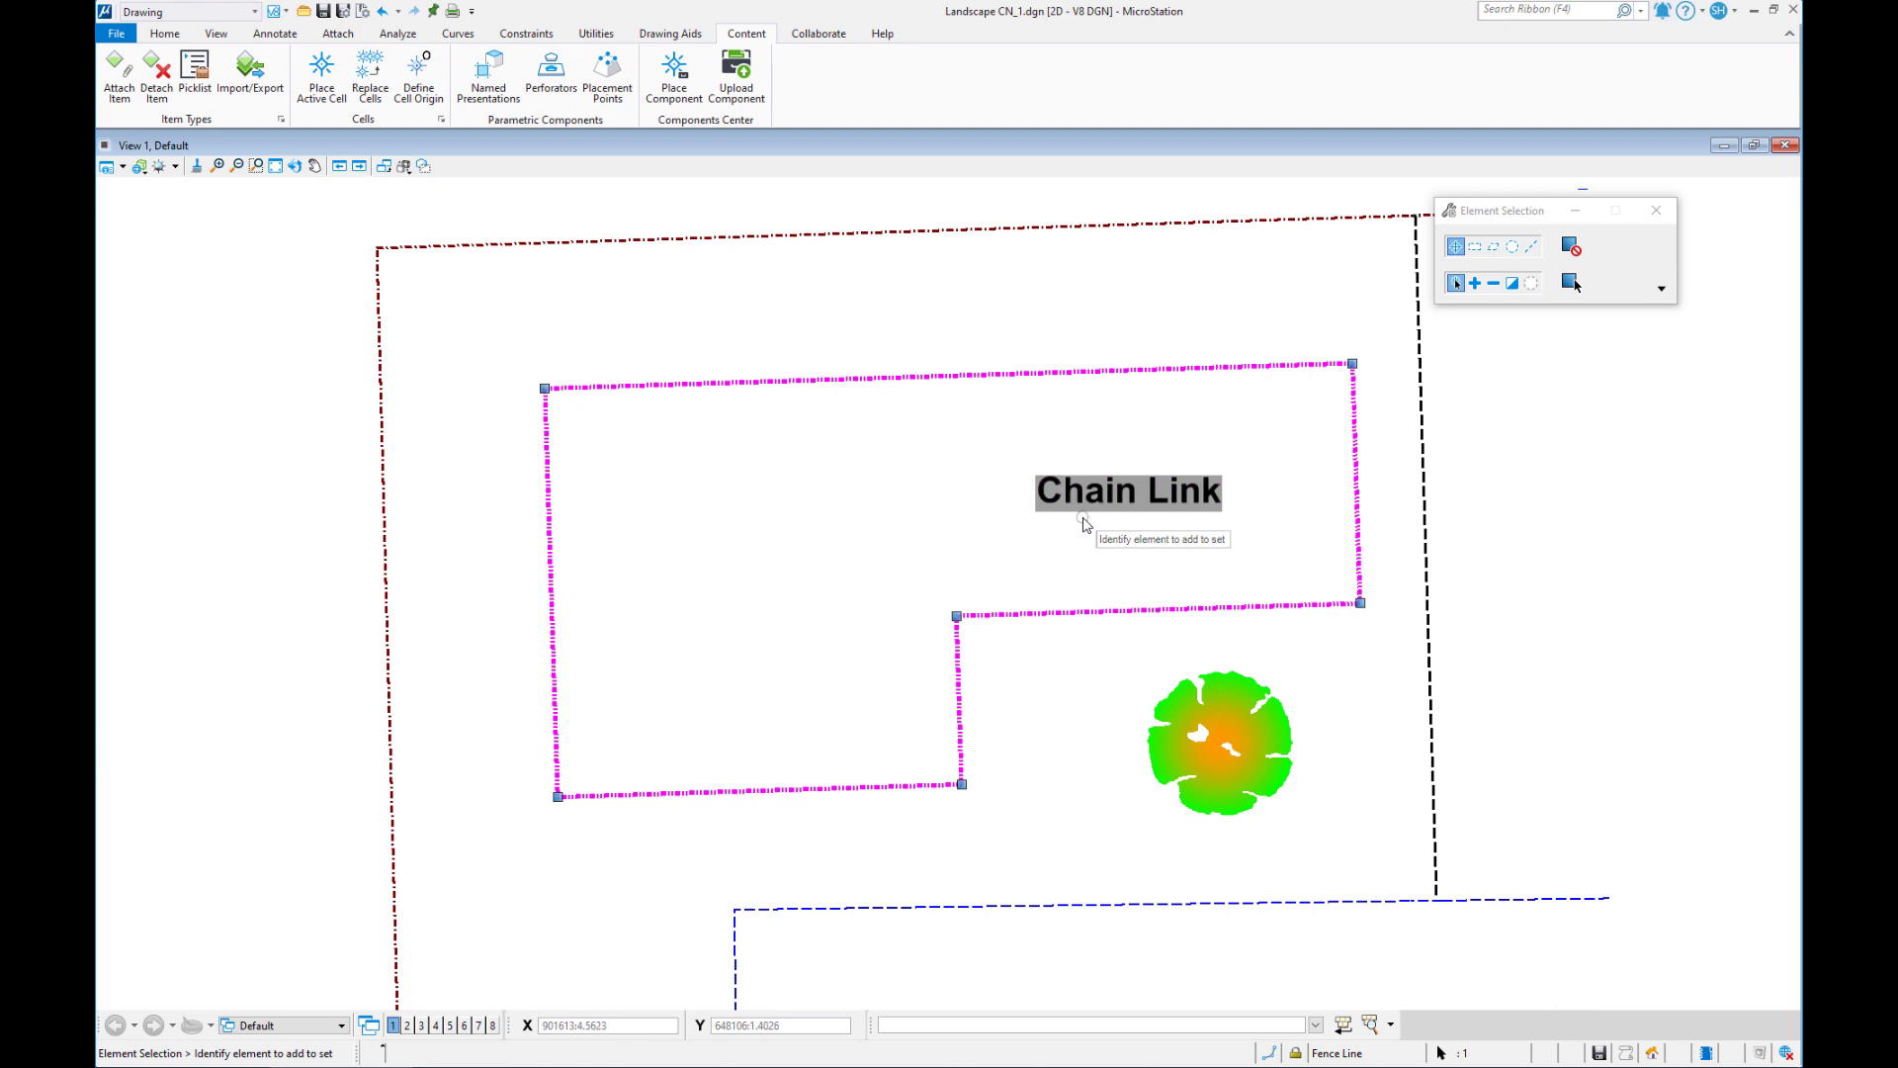
left_click(1082, 556)
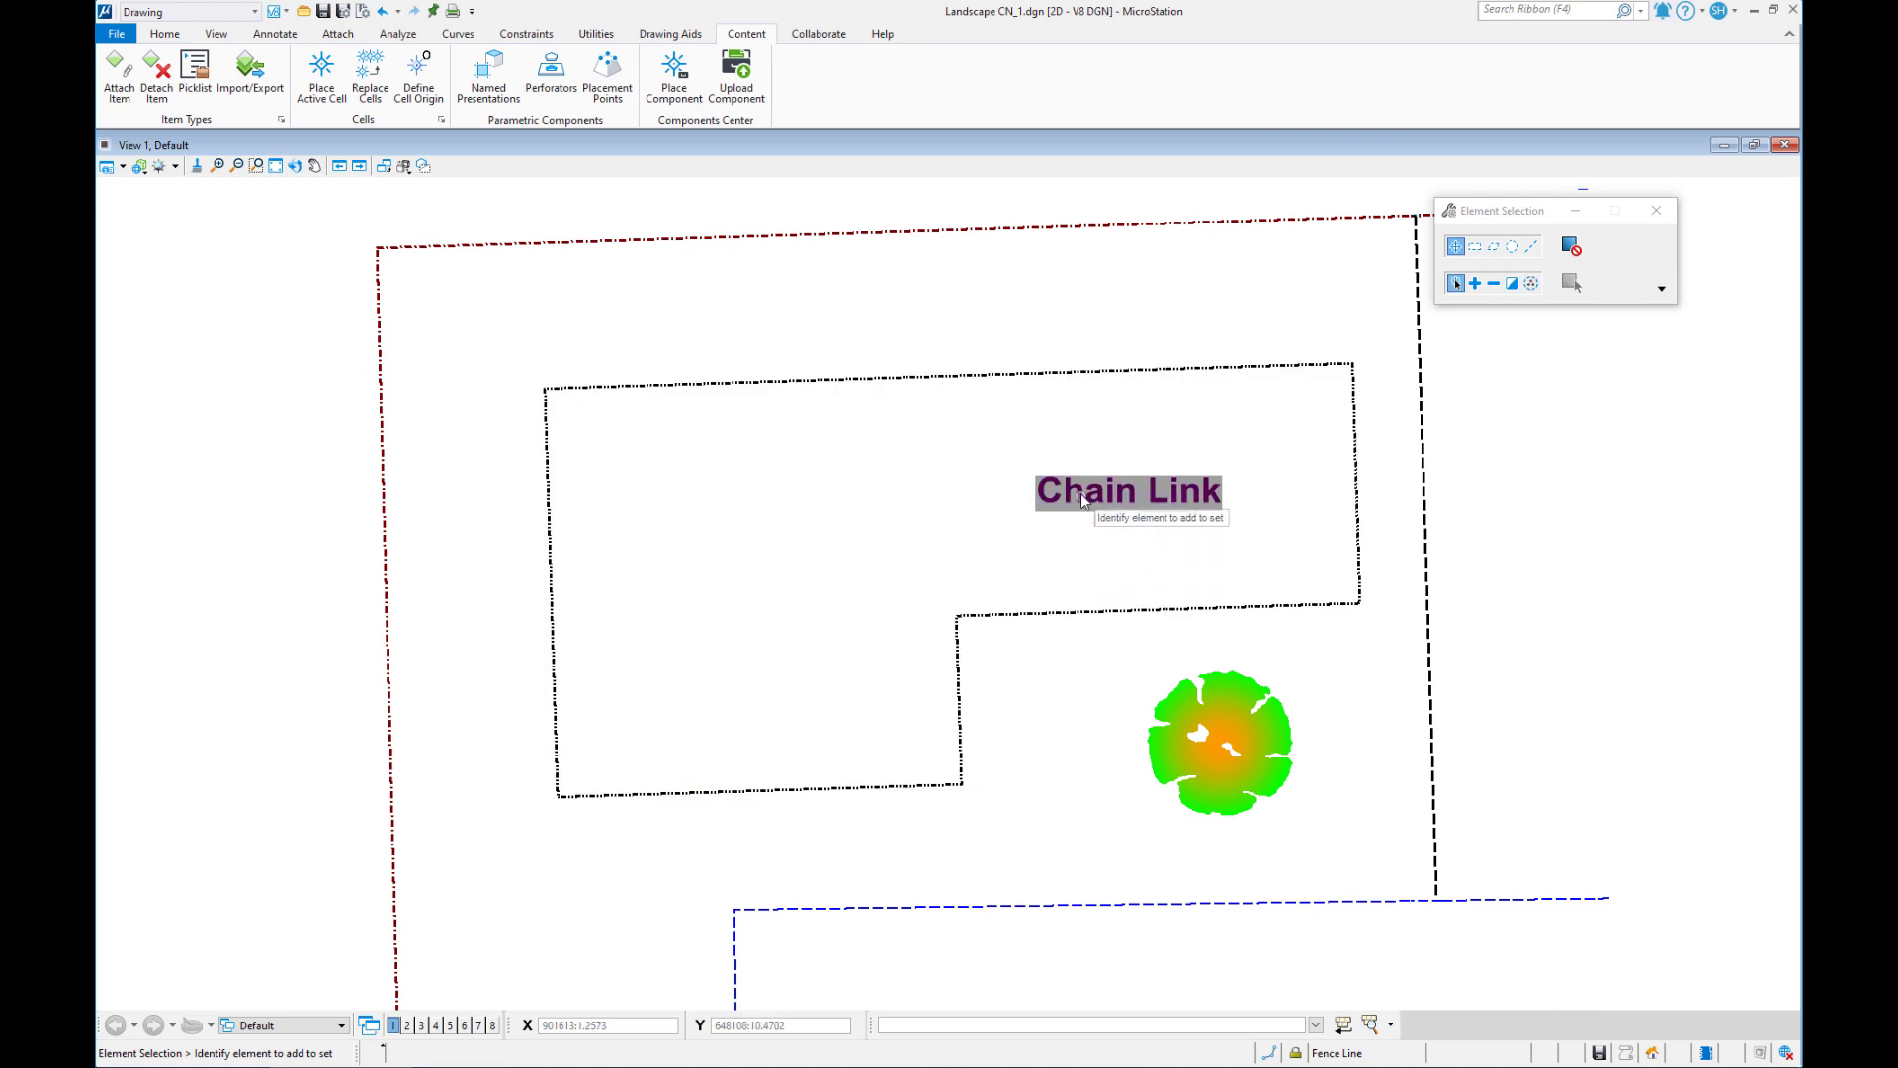
left_click_drag(1083, 492, 997, 598)
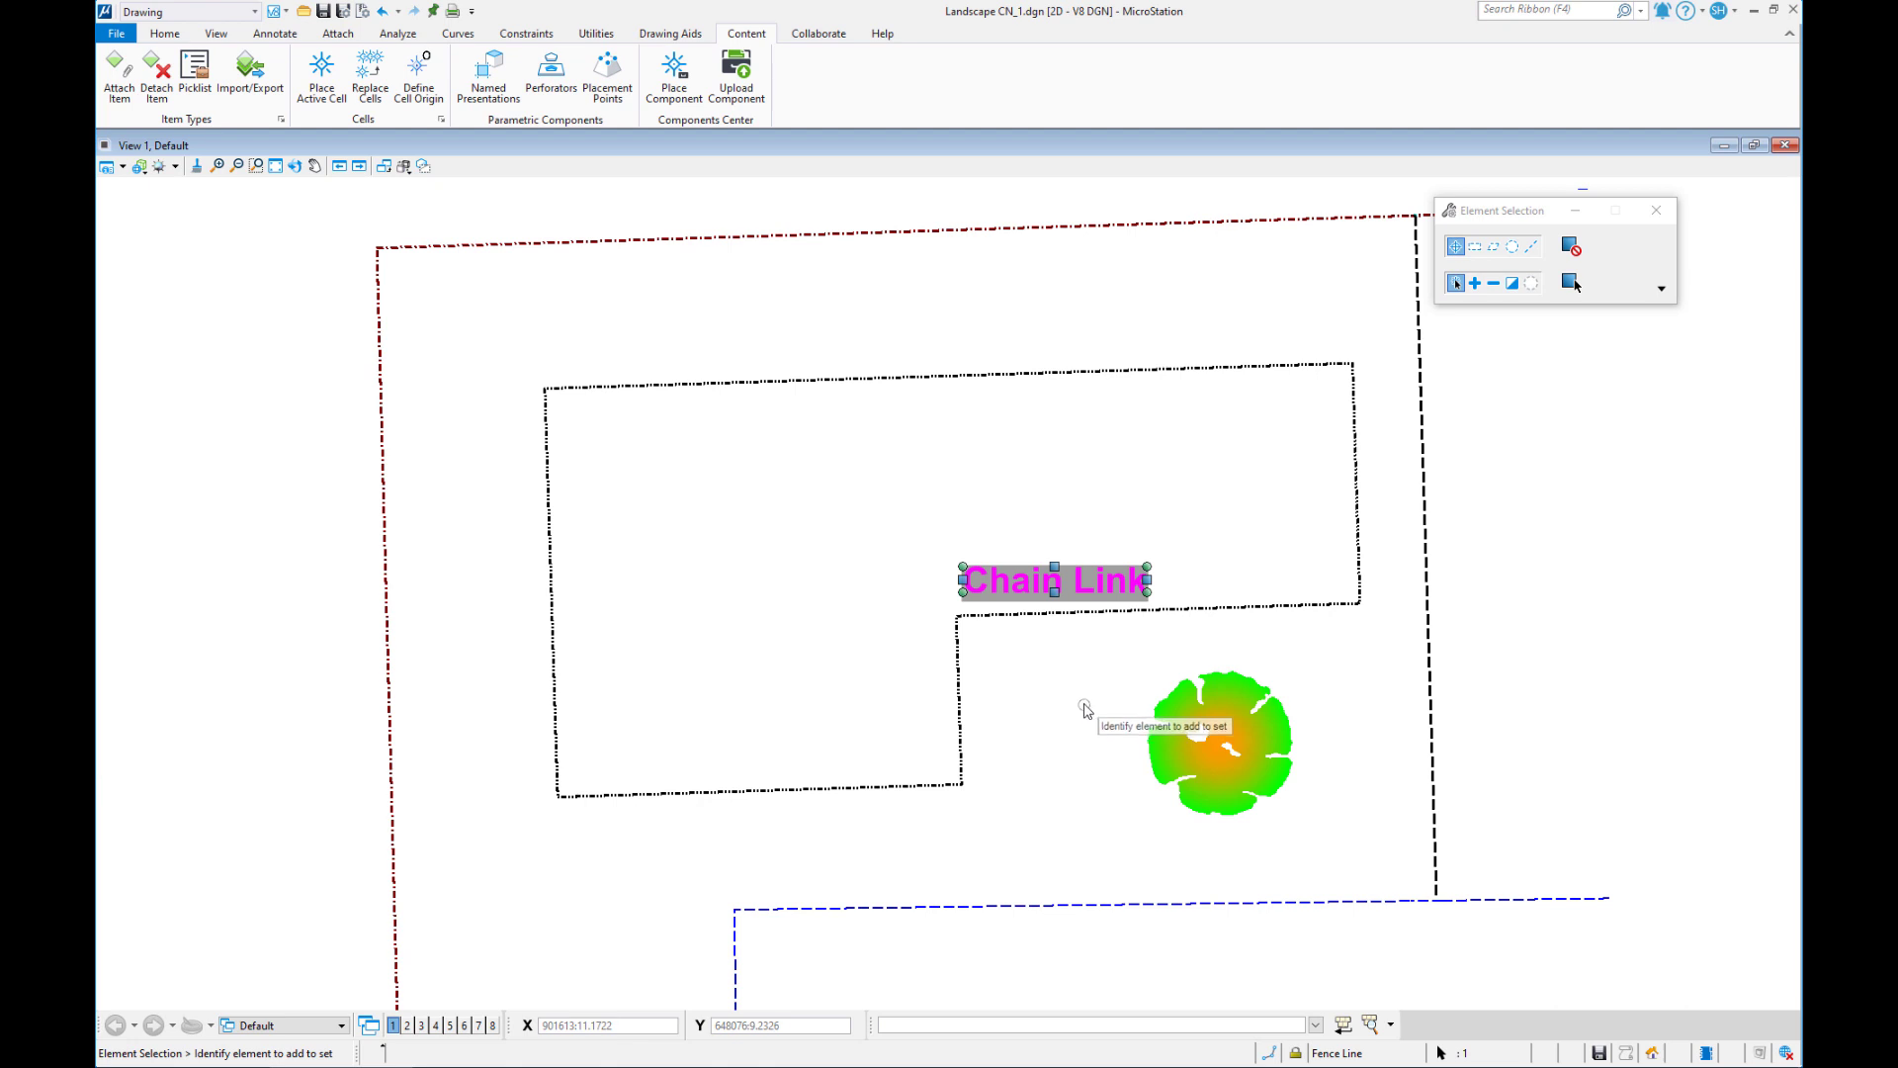
left_click(1028, 485)
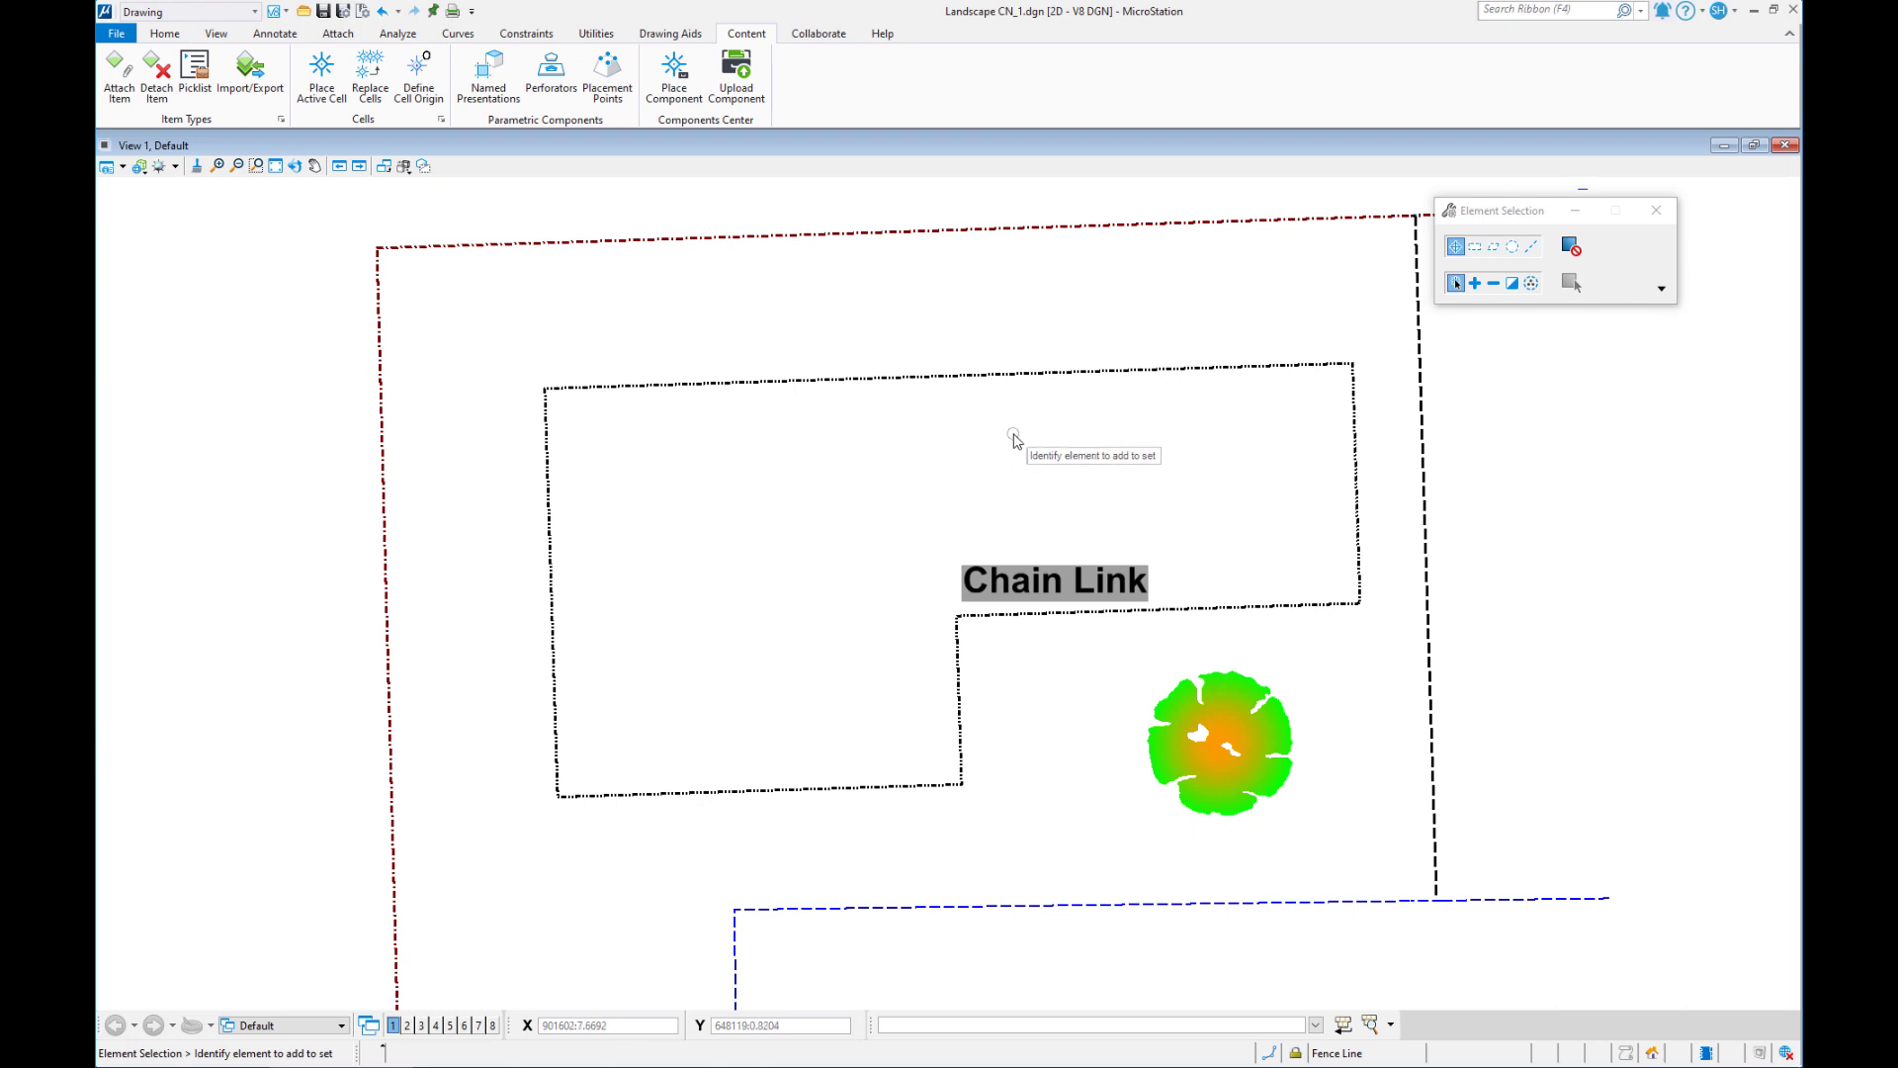
- Turn off the text field background and the item types text in the attributes of View 1
key("ctrl+b")
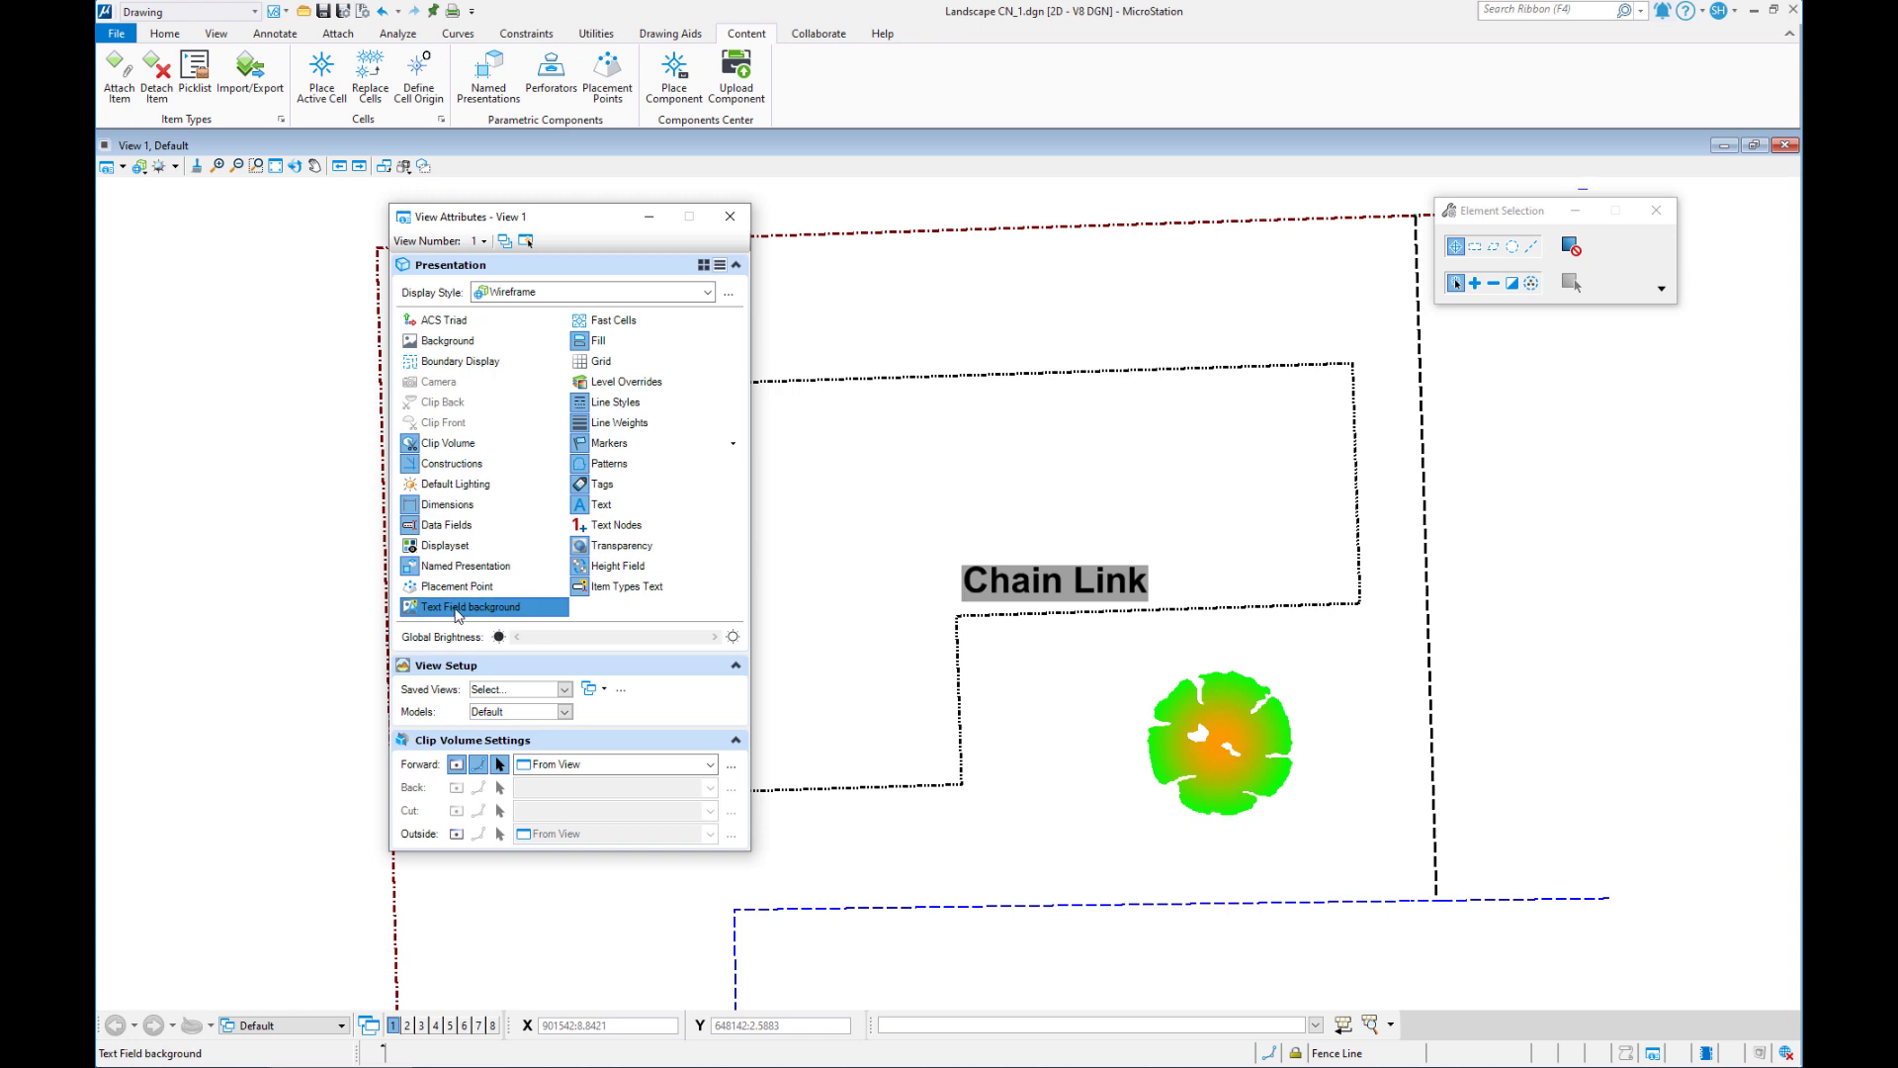
left_click(458, 610)
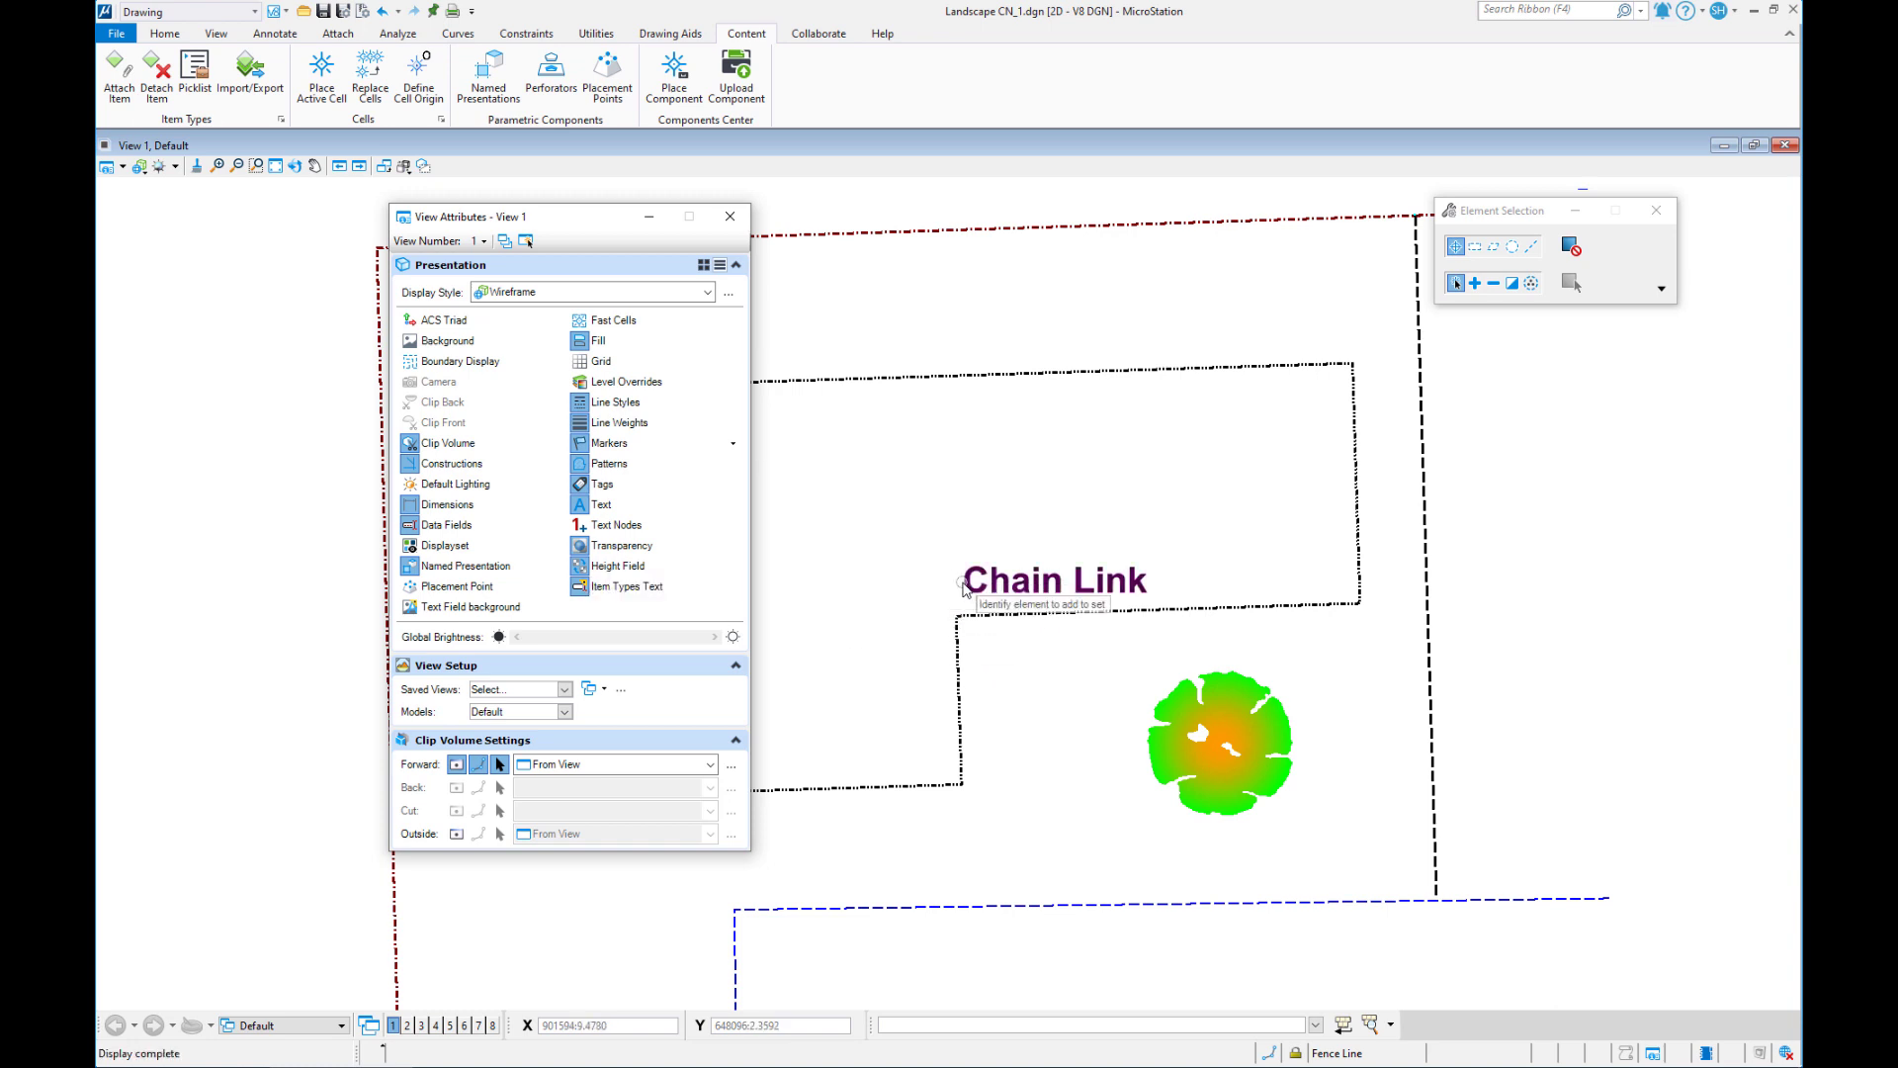
left_click(622, 585)
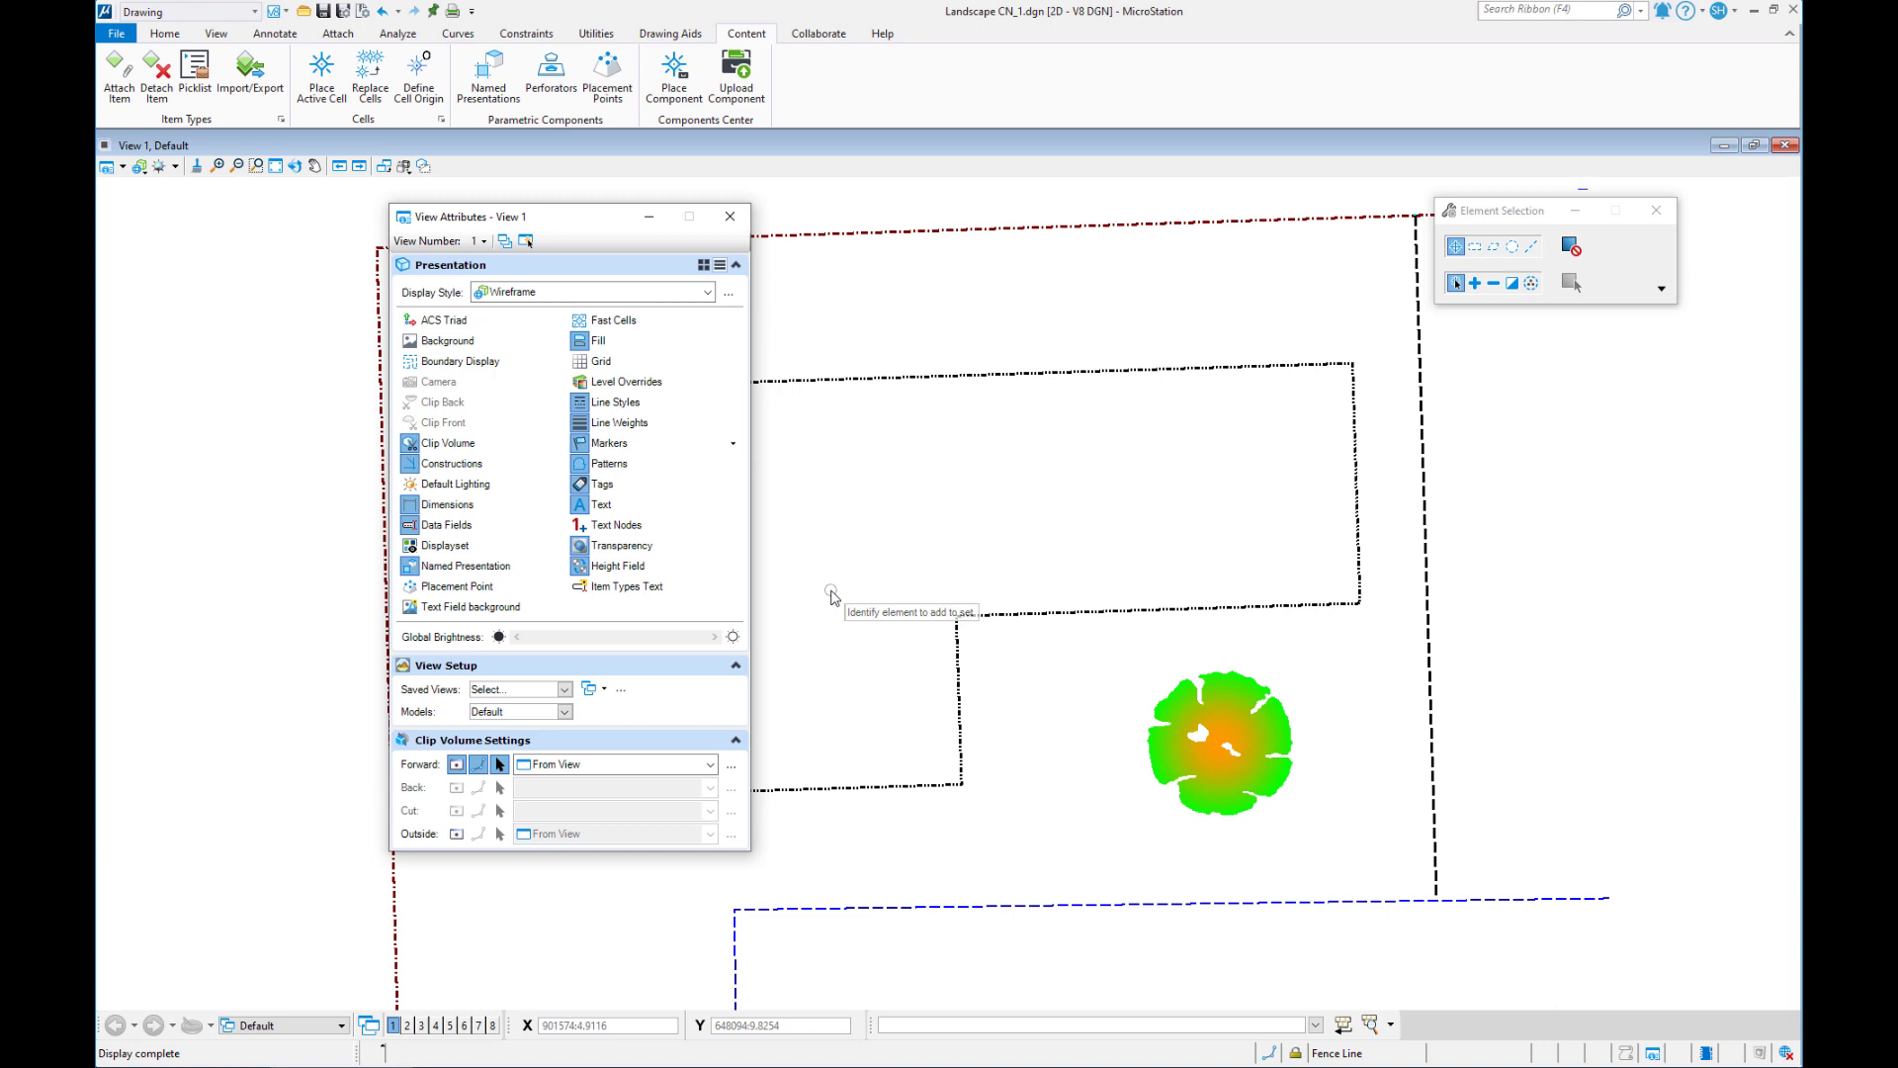
left_click(632, 588)
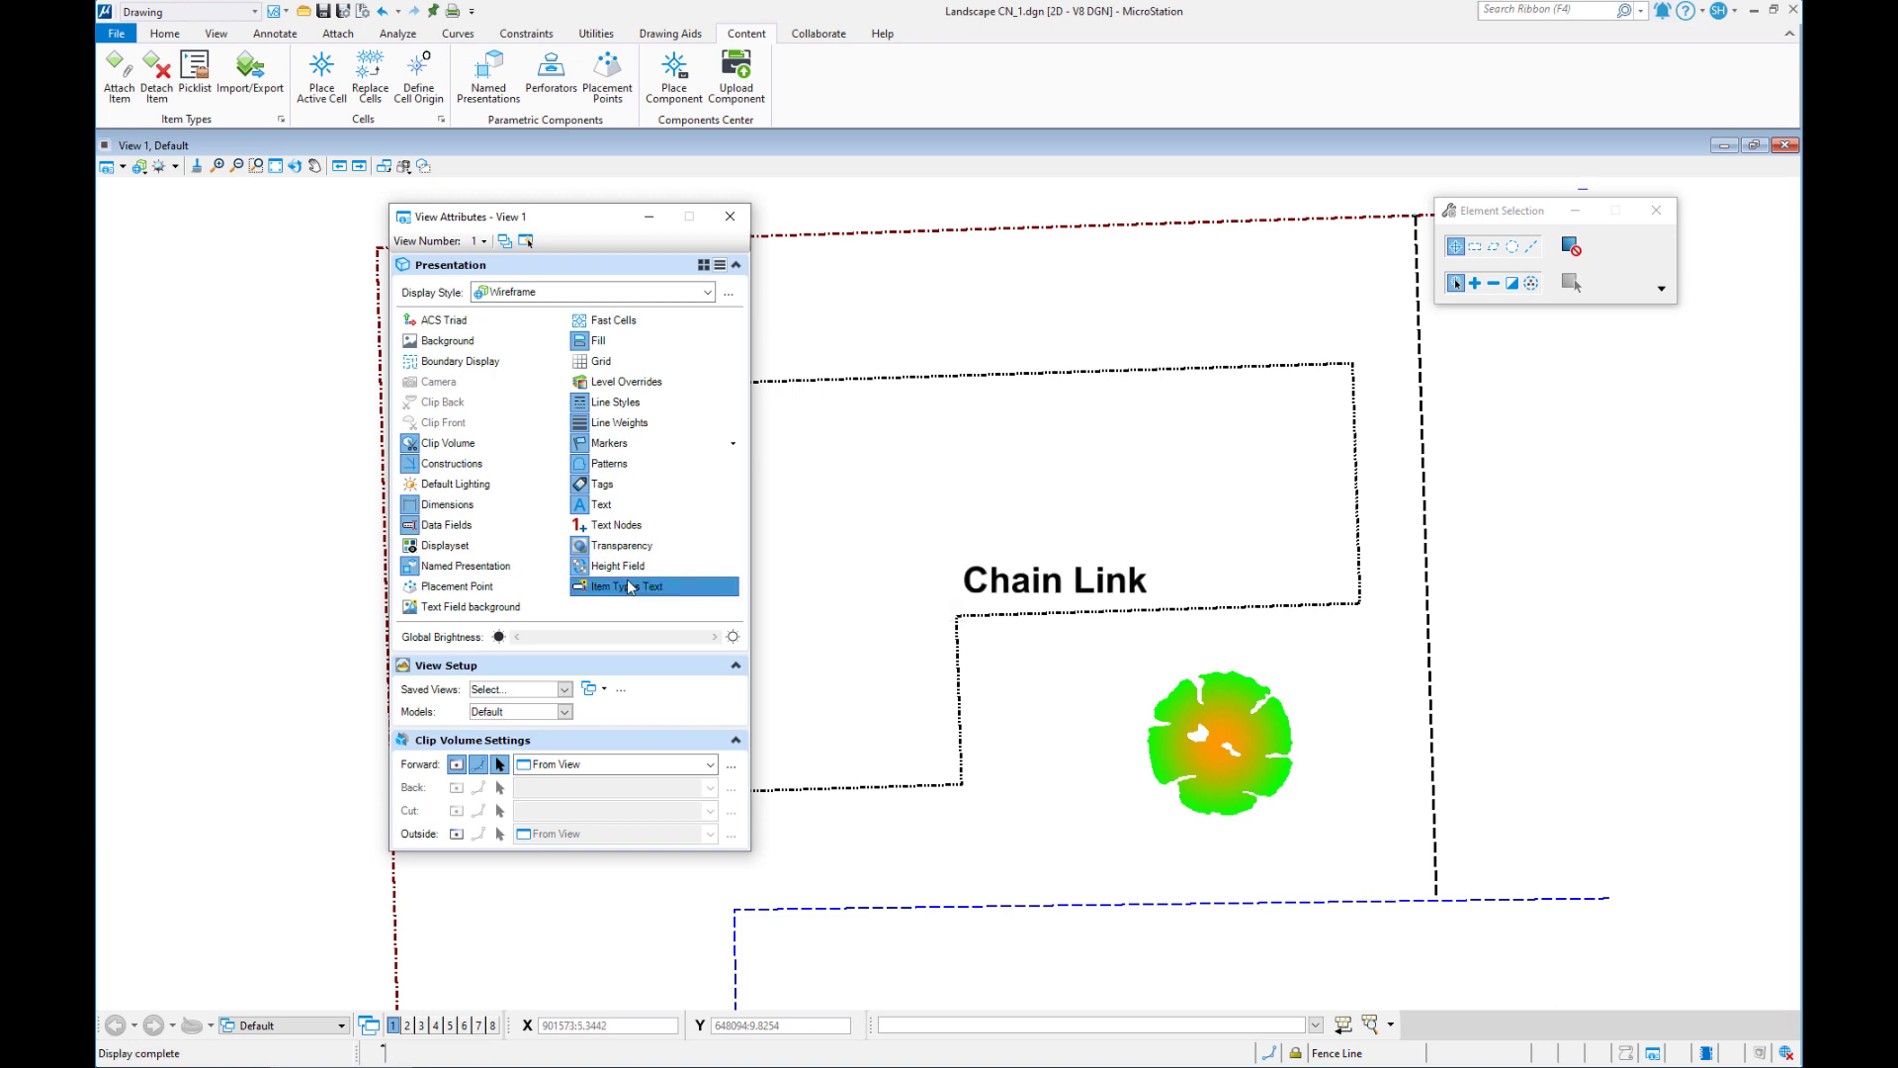
left_click(633, 589)
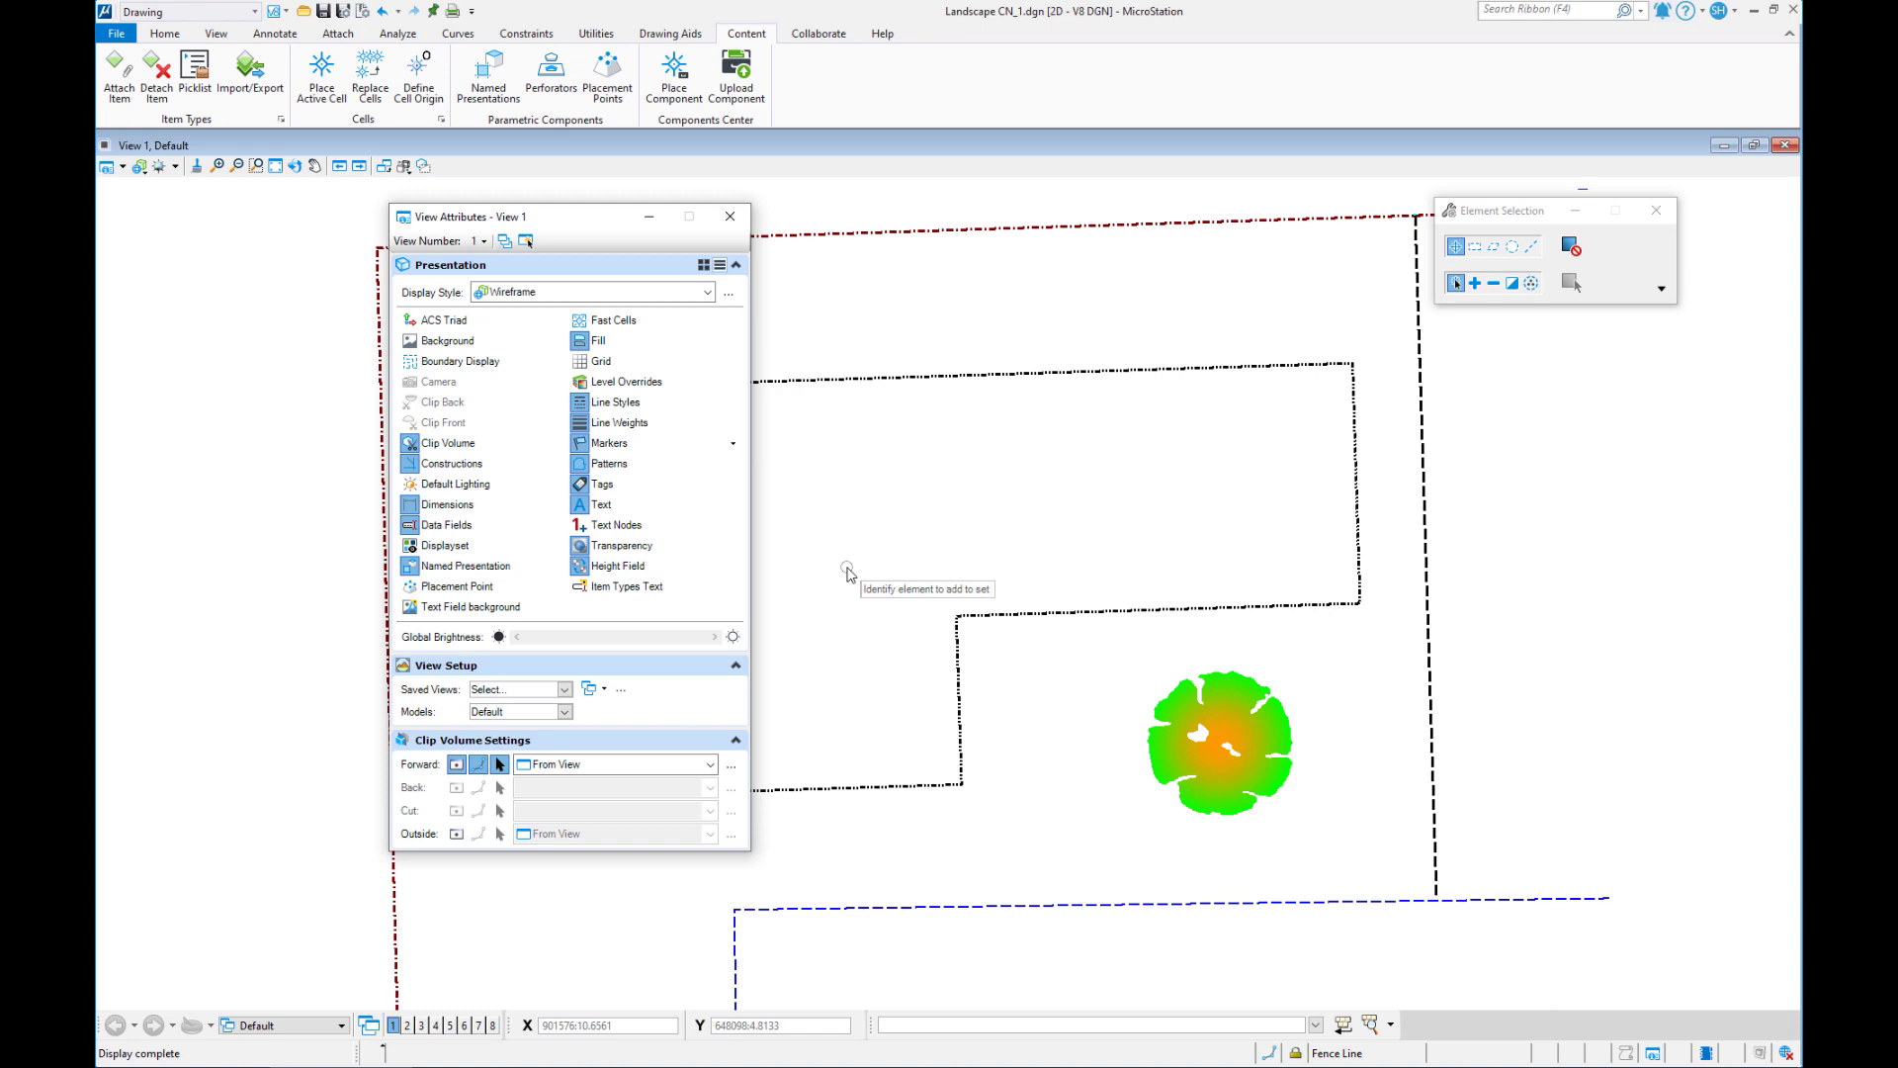